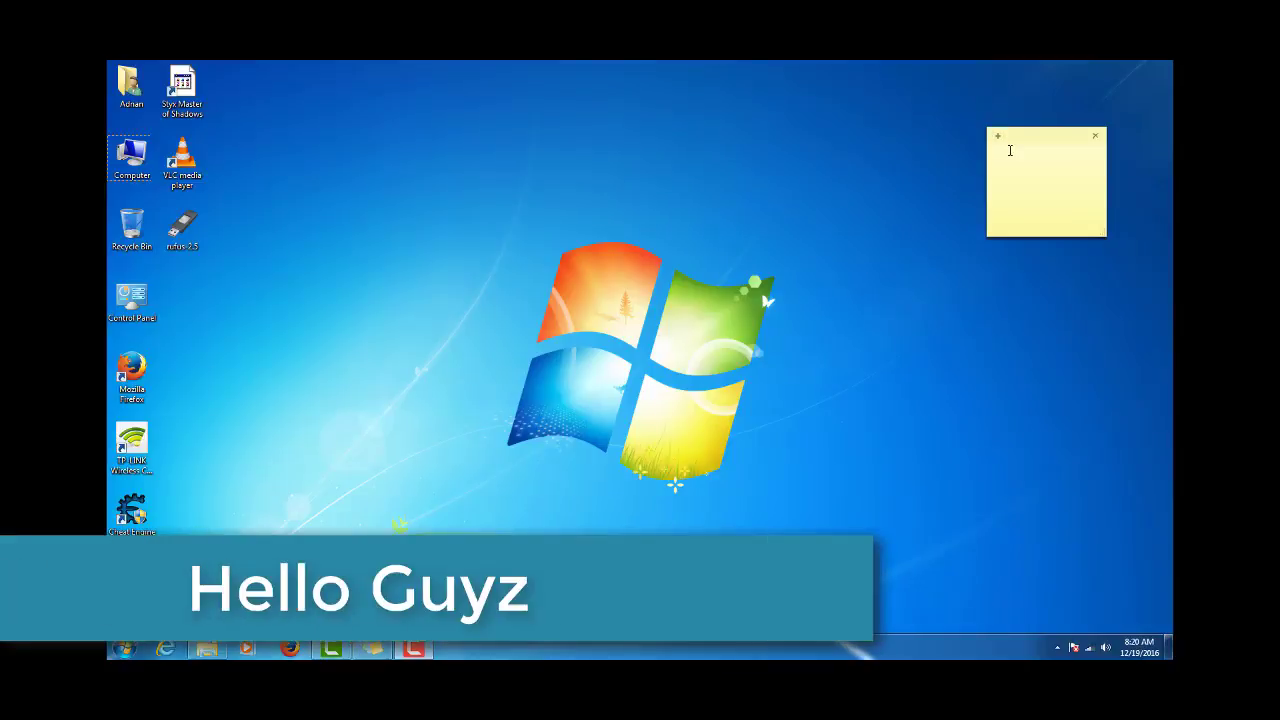
Step: Write "hello guyz welcome back" in the empty sticky note
type("he")
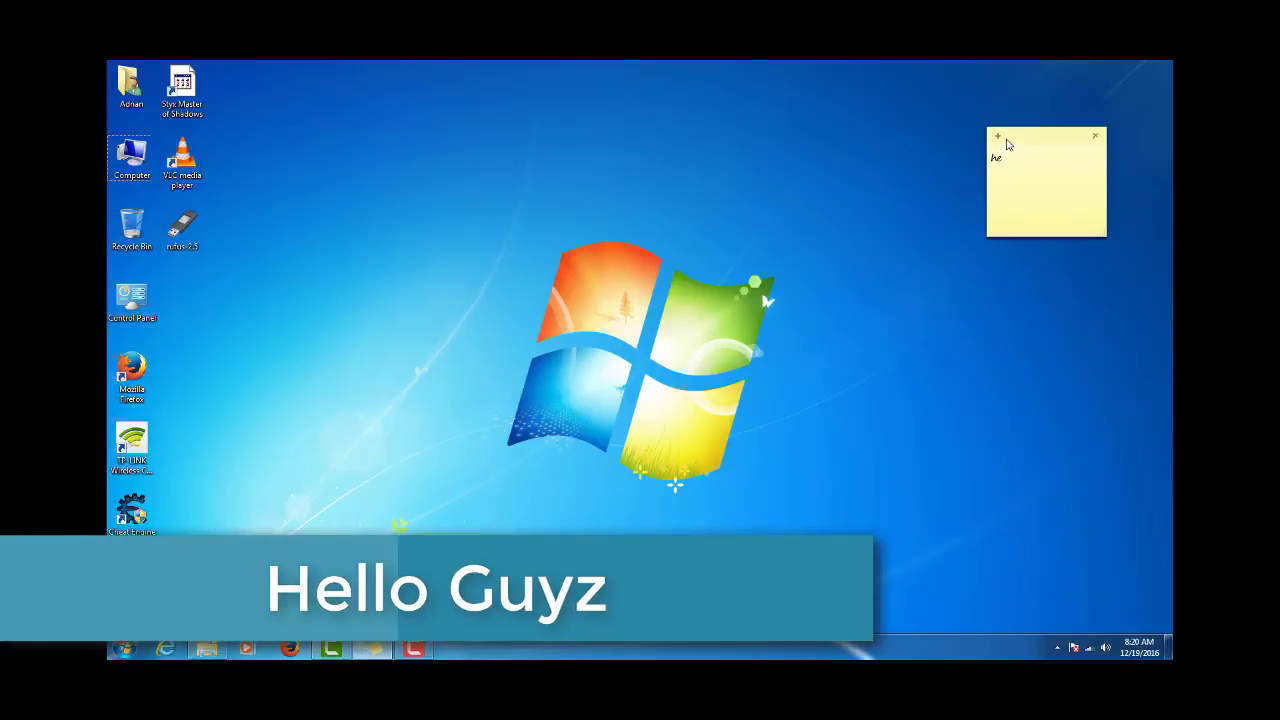
type("llo gu")
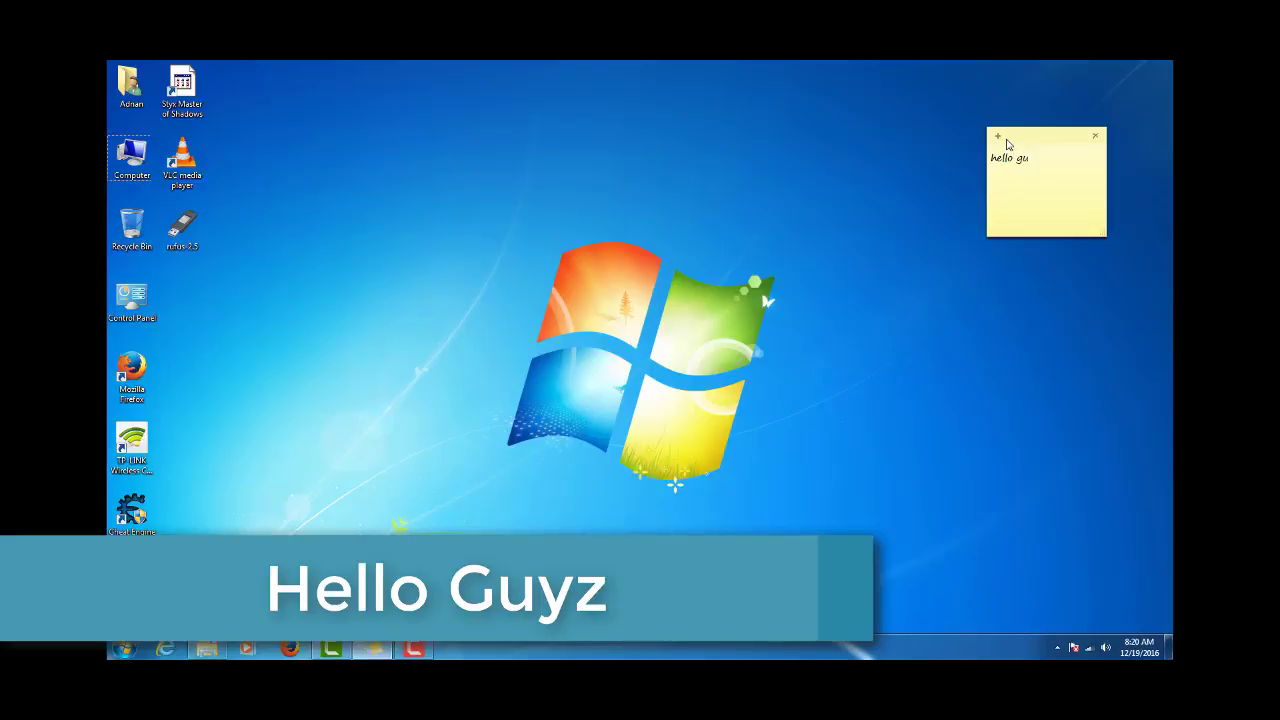
type("yz we")
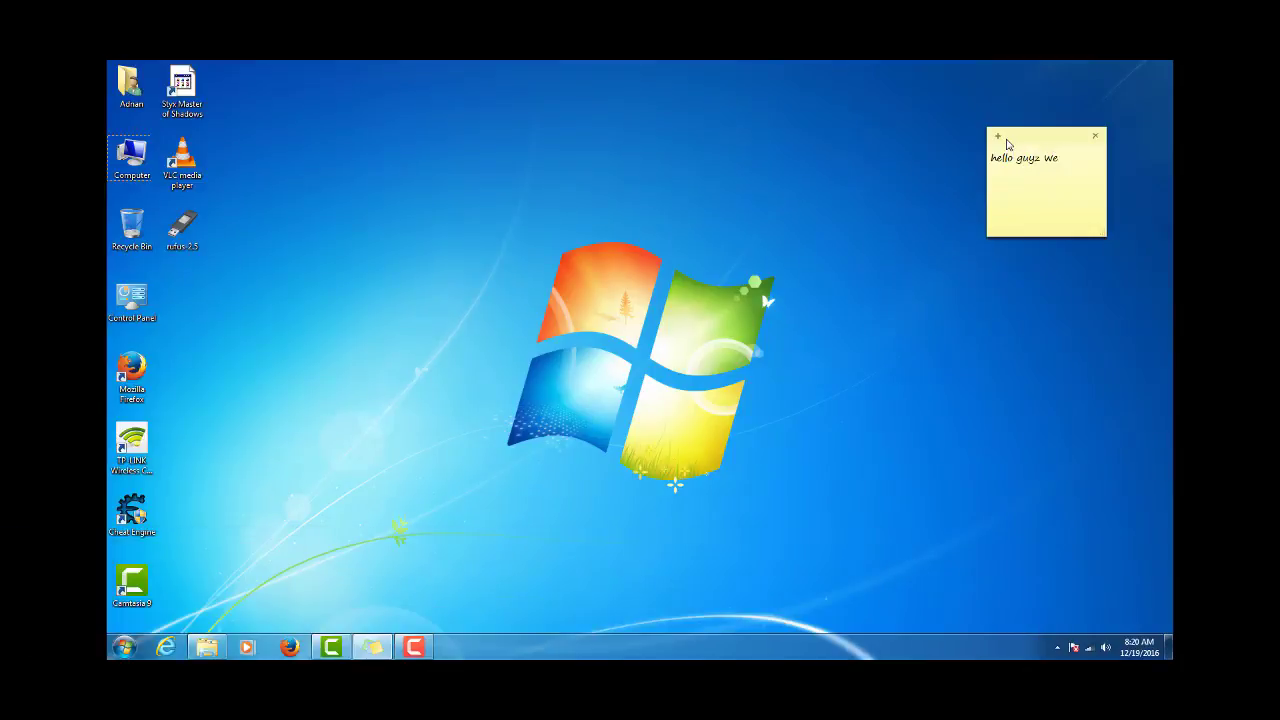
type("lcome back")
Step: Replace the sticky note's text with "in this tutorial i will show u how to make a bootable pendrive"
key("ctrl+a")
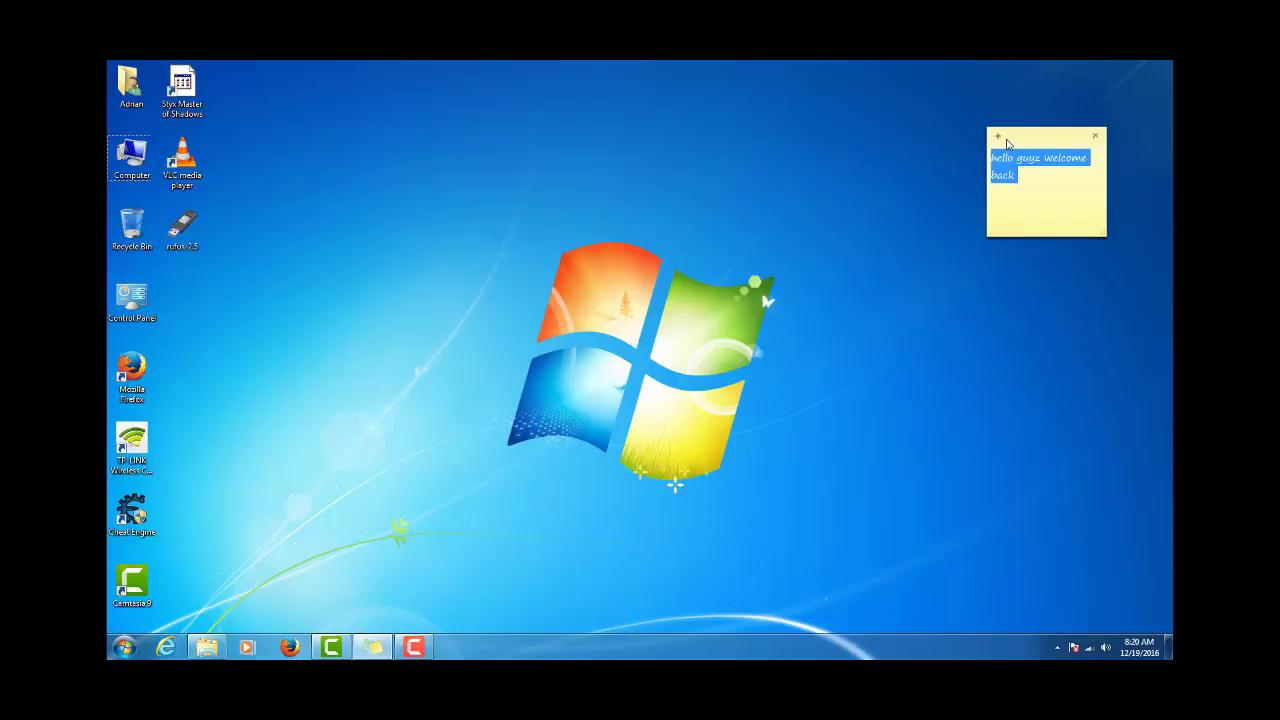
key("BackSpace")
type("in ")
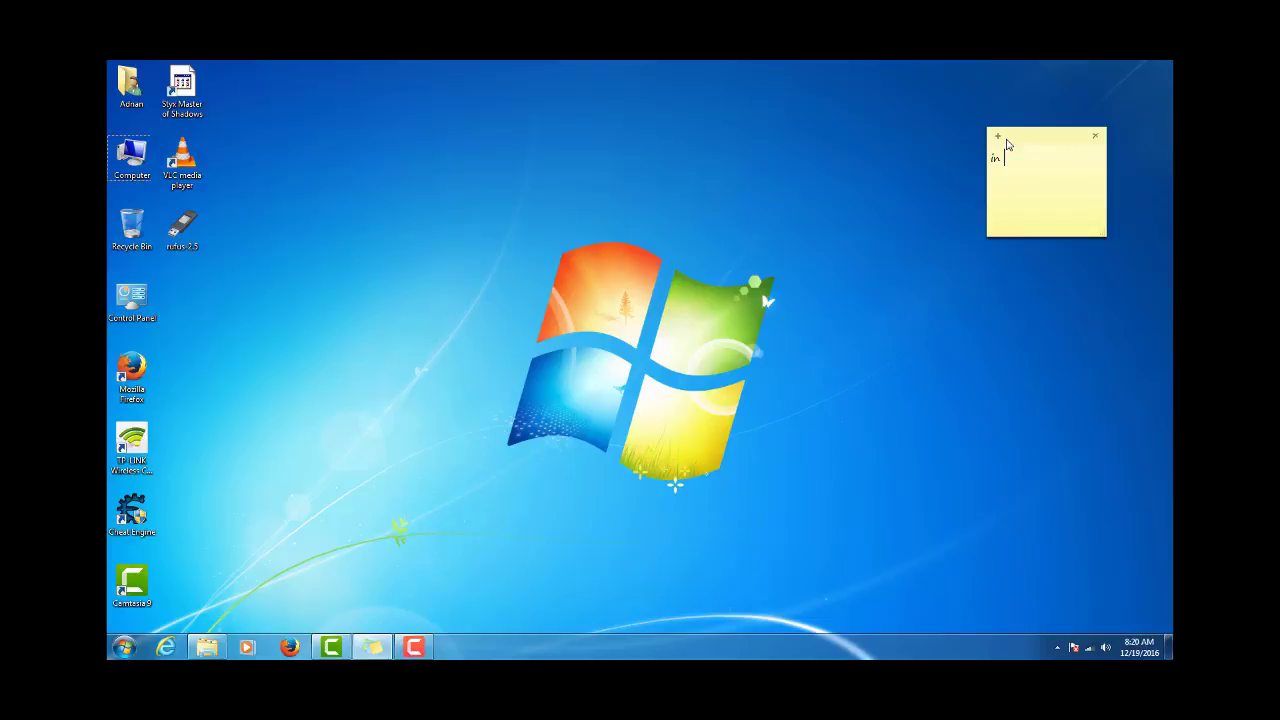
type("this tutorial")
type(" i will show u")
type(" sh")
type("how to make a")
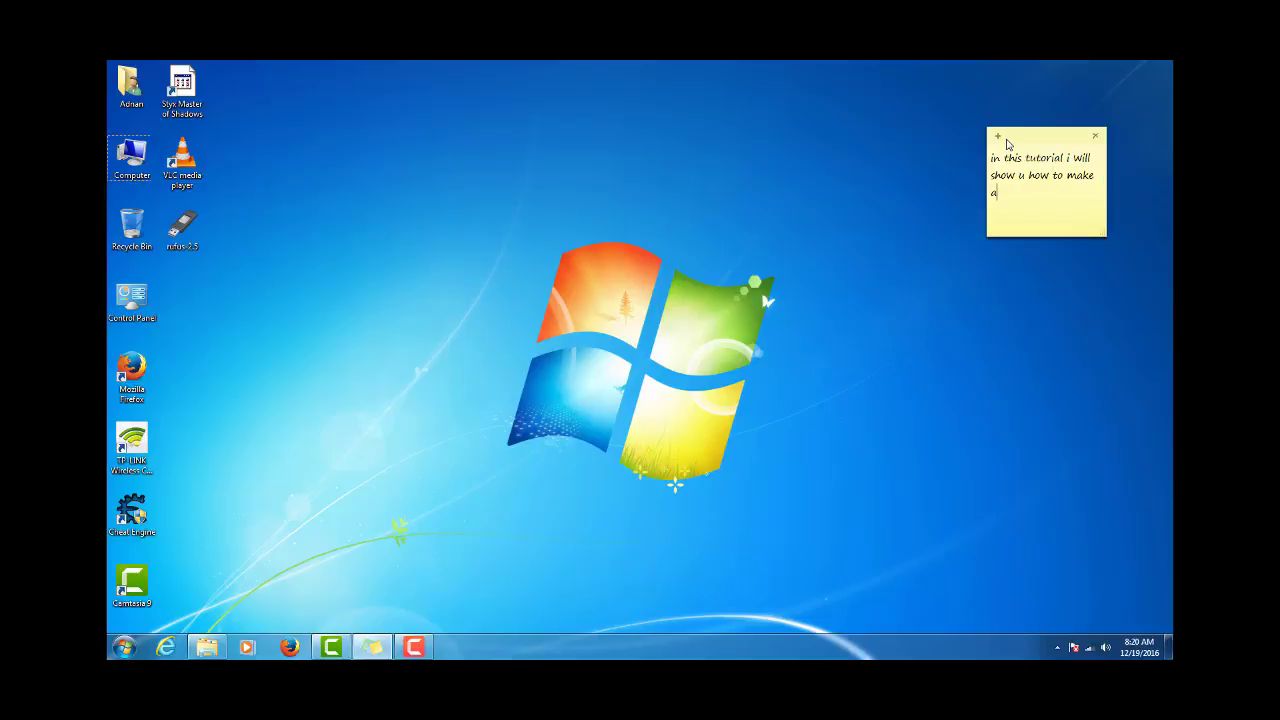
type(" bootable pendrive")
Step: Replace the sticky note's text with "u can make any windows bootable pendrive"
key("ctrl+a")
type("u")
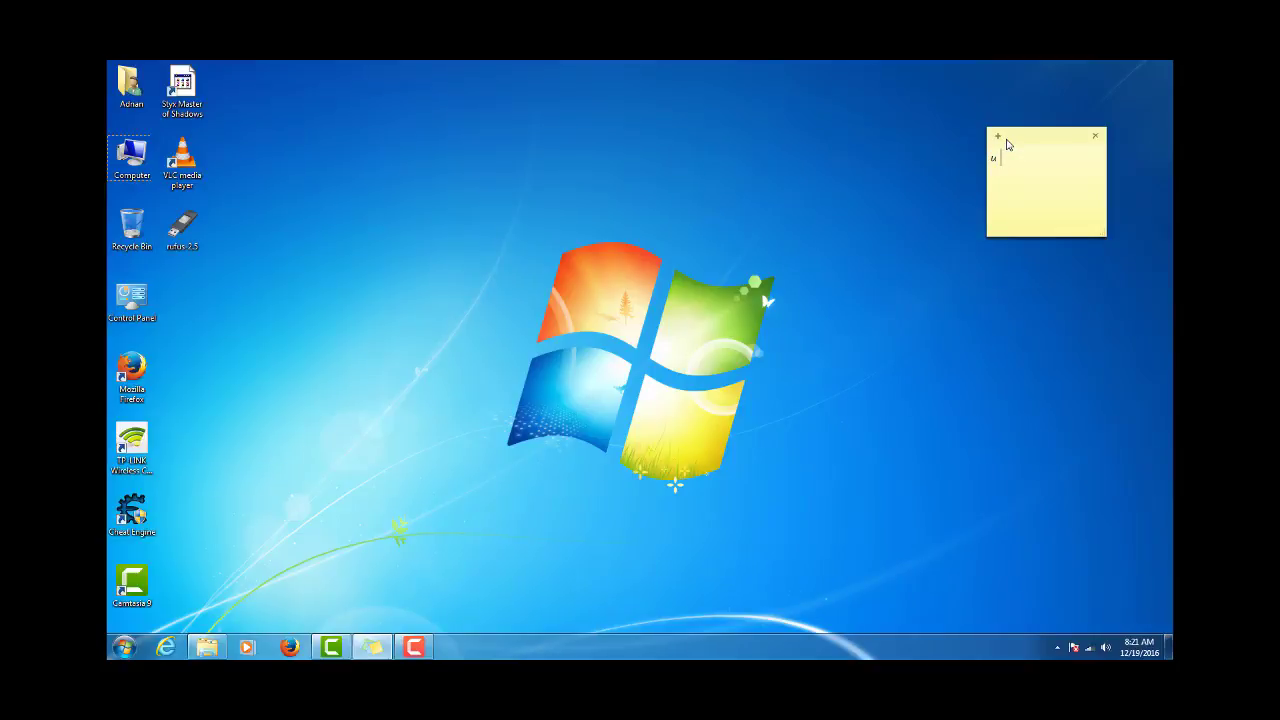
type(" can man")
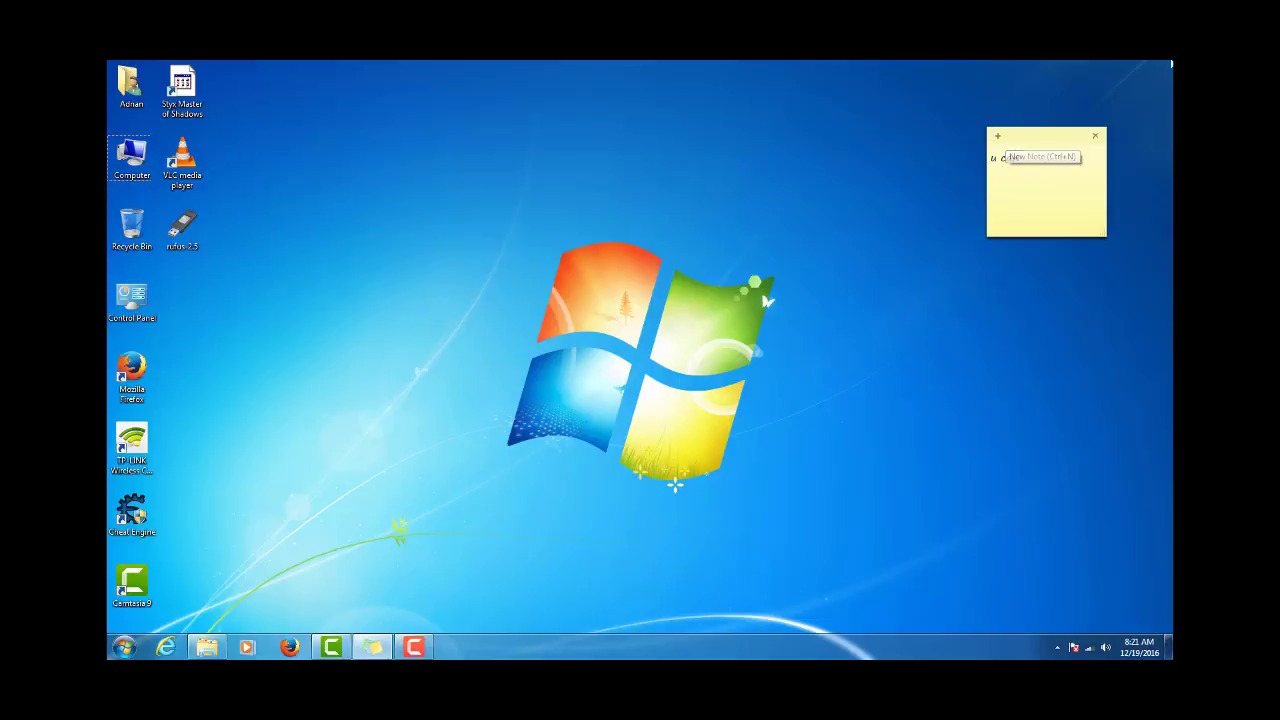
type("make")
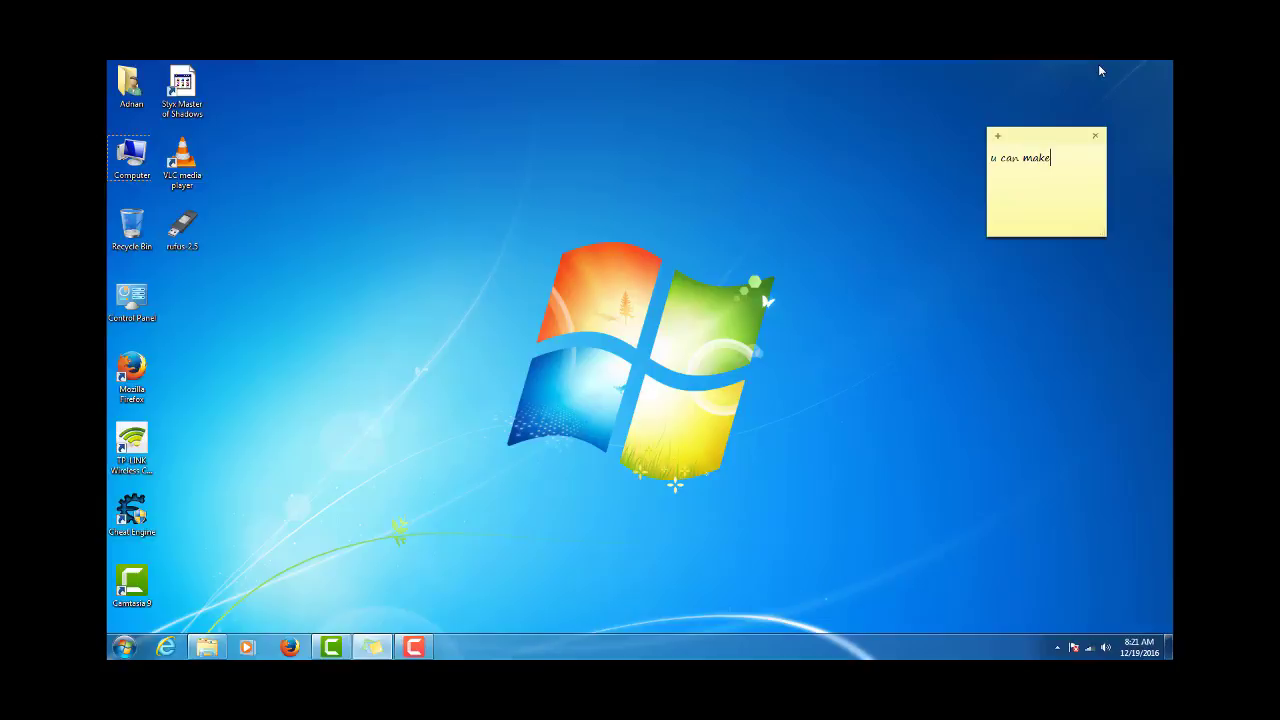
type(" any windows bootable pendrive")
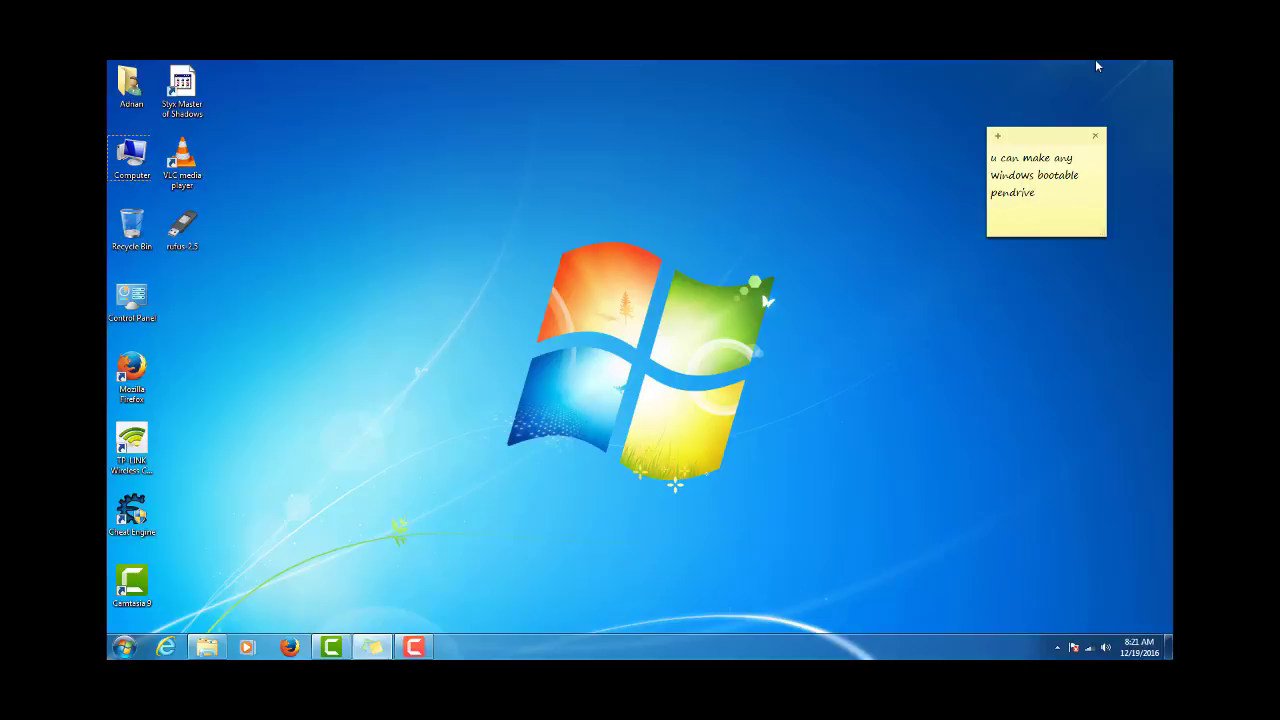
Step: Replace the sticky note's text with "in this tut i m gonna ussing windows 7 iso u can use any of them isnteed this"
key("ctrl+a")
key("BackSpace")
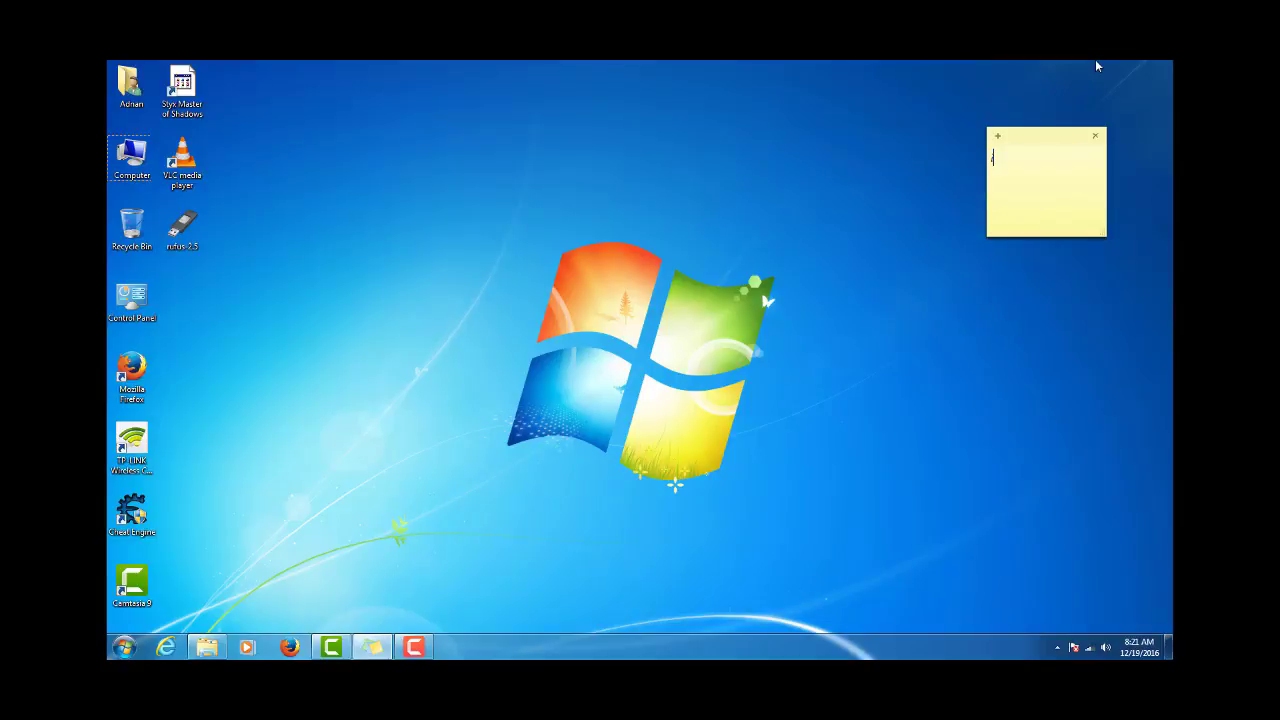
type("in this tut i m gonna ussing window")
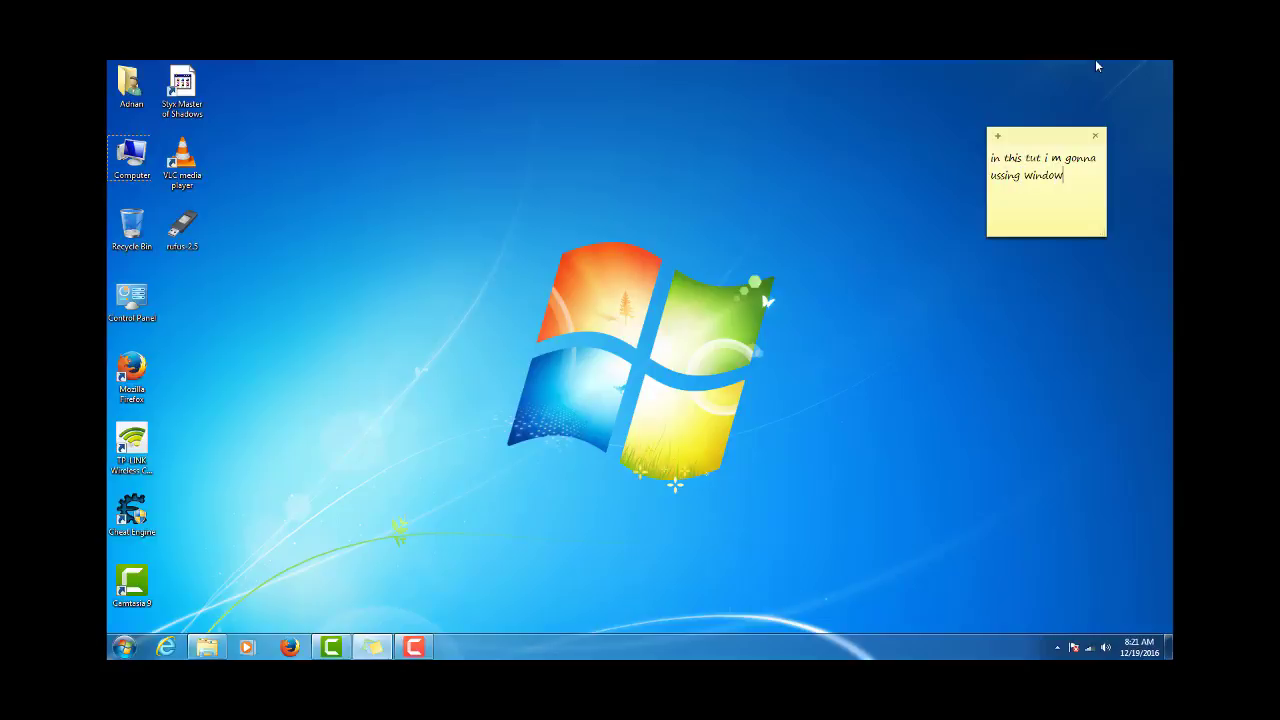
type("s 7 iso ")
type("f")
key("BackSpace")
type("u can use")
type(" any of")
type(" them is")
type("nteed ")
type("this")
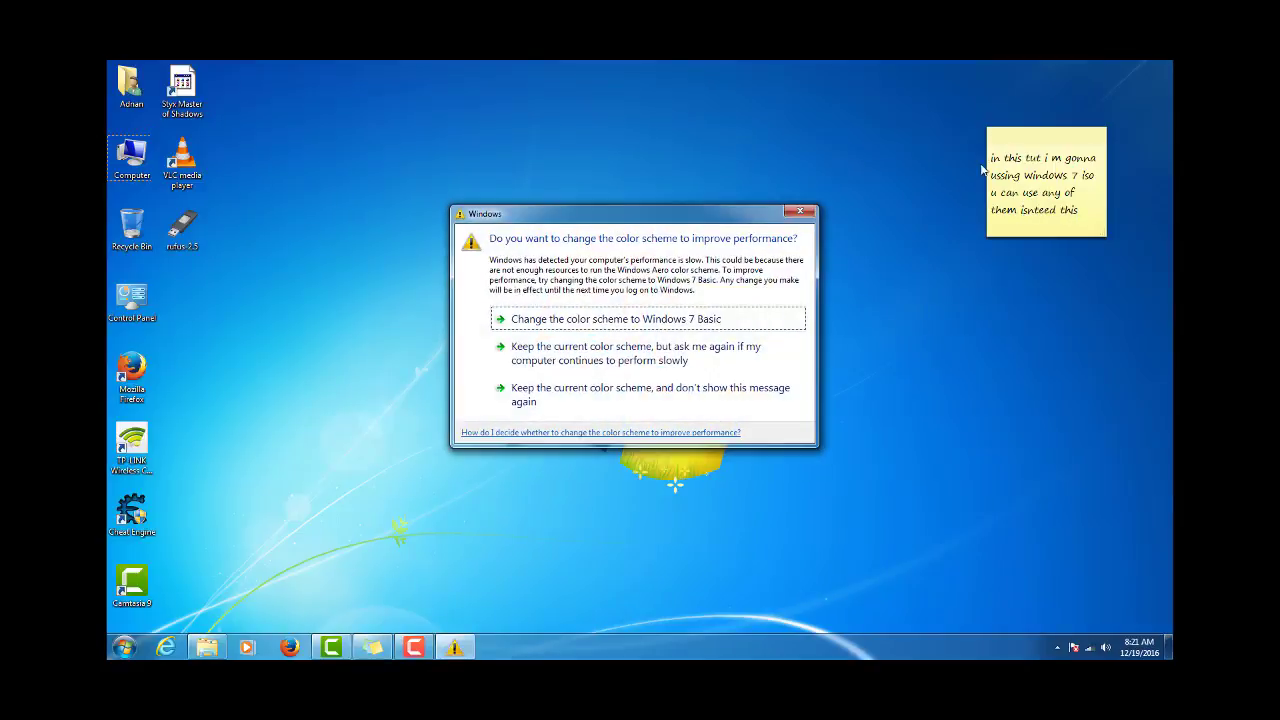
Step: Dismiss the Windows color scheme prompt without choosing an option and replace the sticky note's text with "so lets begin"
left_click(800, 211)
key("ctrl+a")
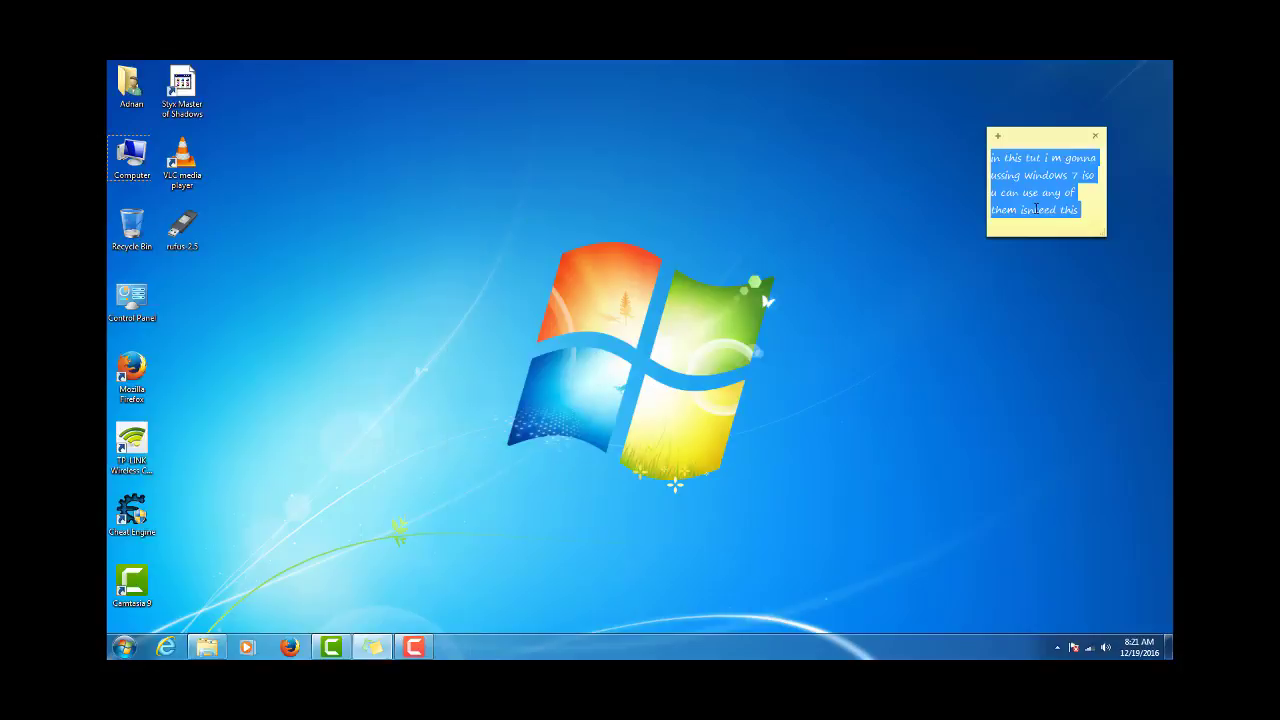
key("BackSpace")
type("so")
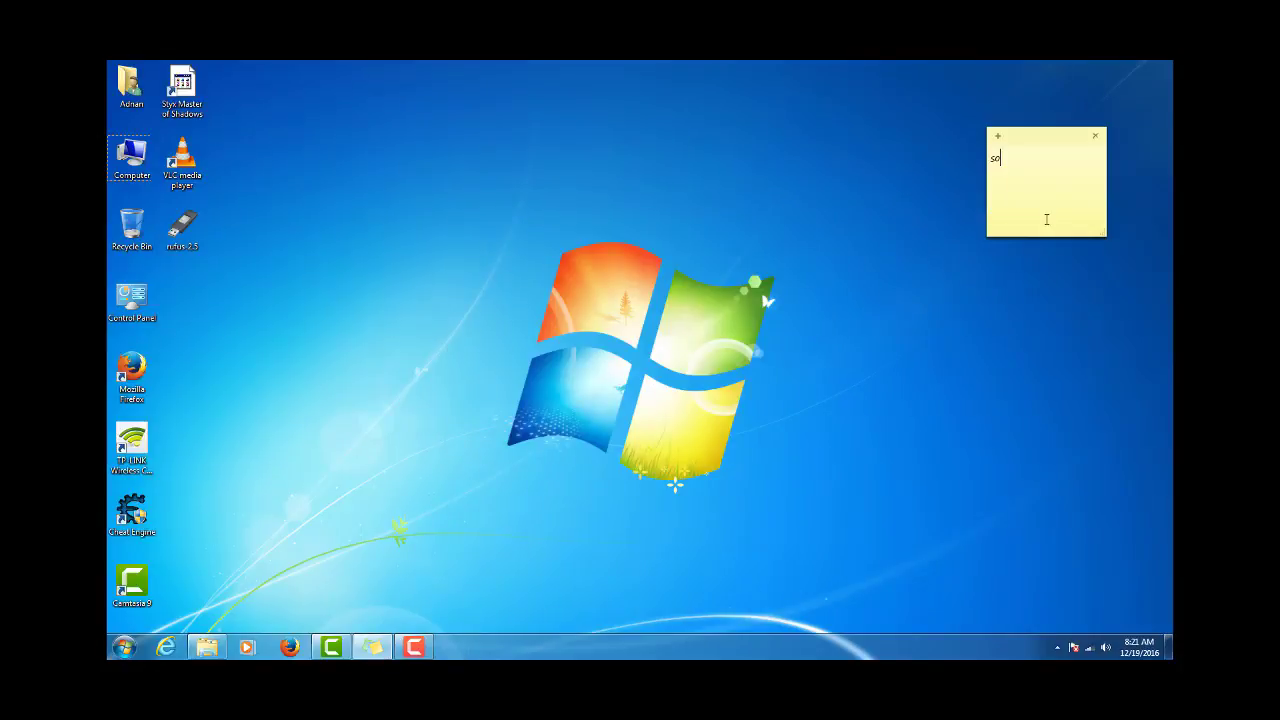
type(" lets begin")
Step: Clear, enlarge and reposition the sticky note, and write "firwst of all download rufus from the link in discription" in it
key("ctrl+a")
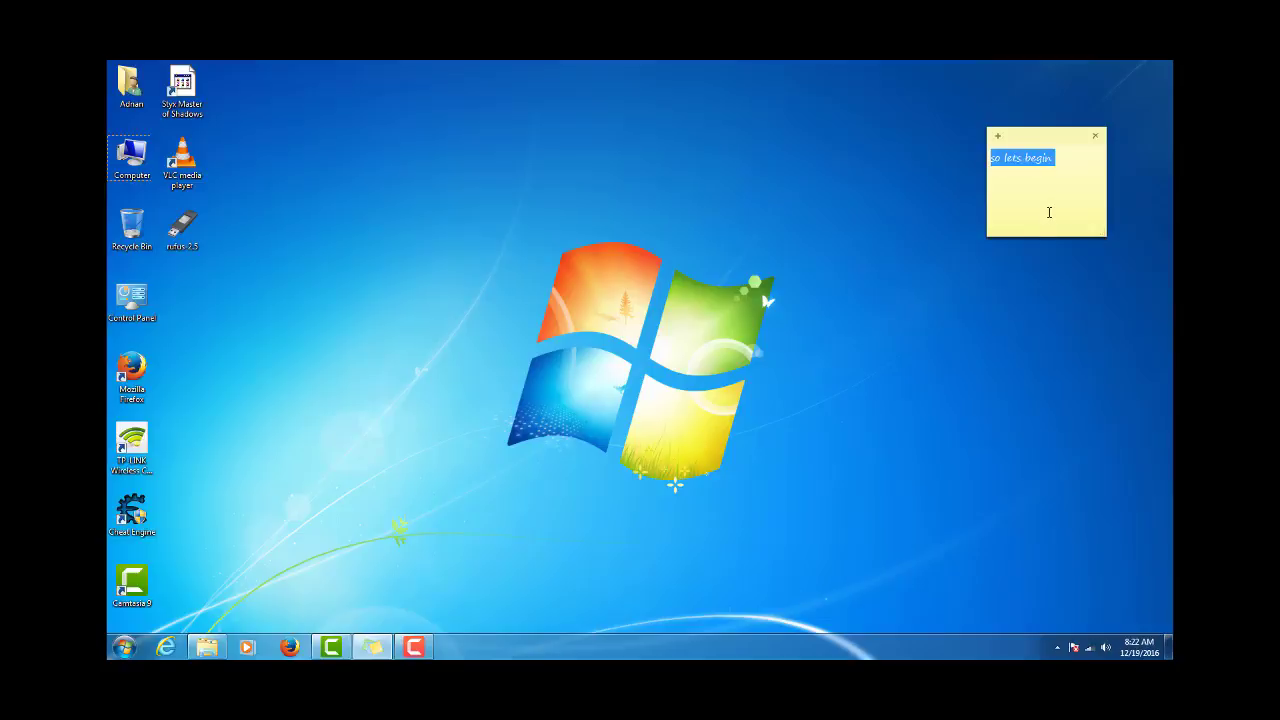
key("BackSpace")
left_click_drag(1104, 235, 1170, 428)
left_click_drag(1070, 142, 940, 148)
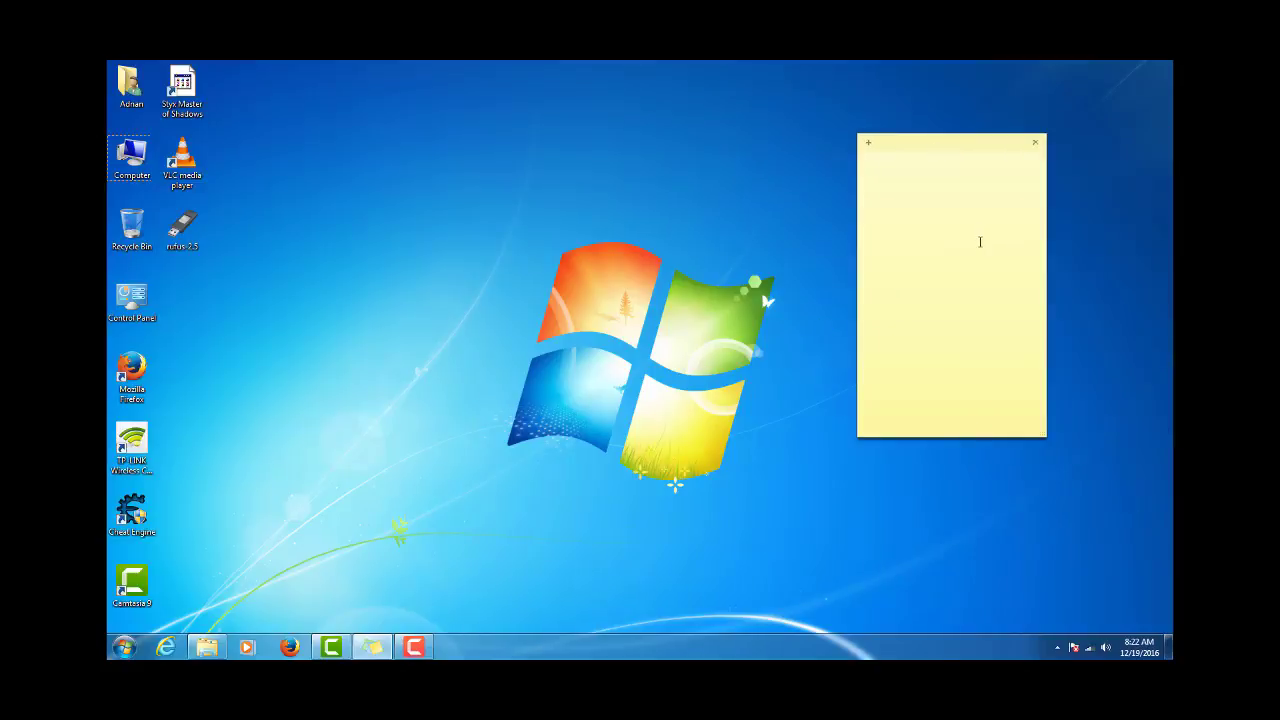
type("firwst of all download rufus from the link")
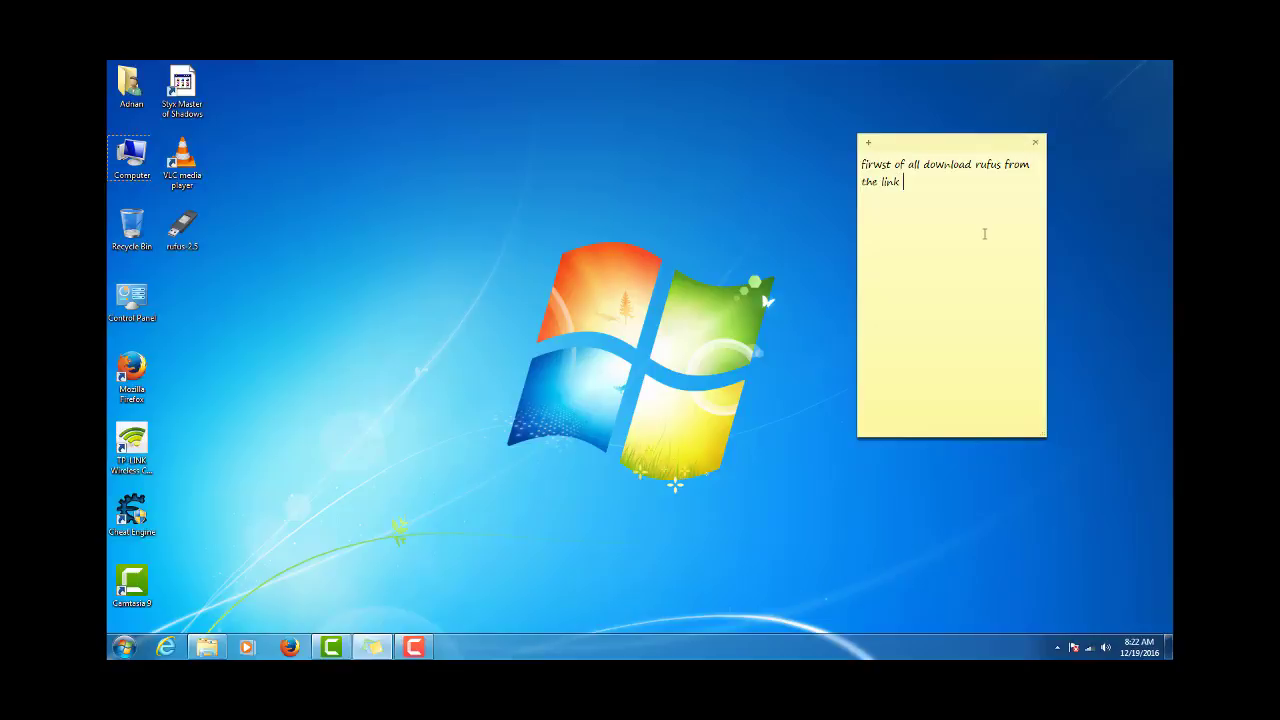
type(" in discription")
Step: Replace the sticky note's text with the program name "RUFUS" in quotation marks
key("ctrl+a")
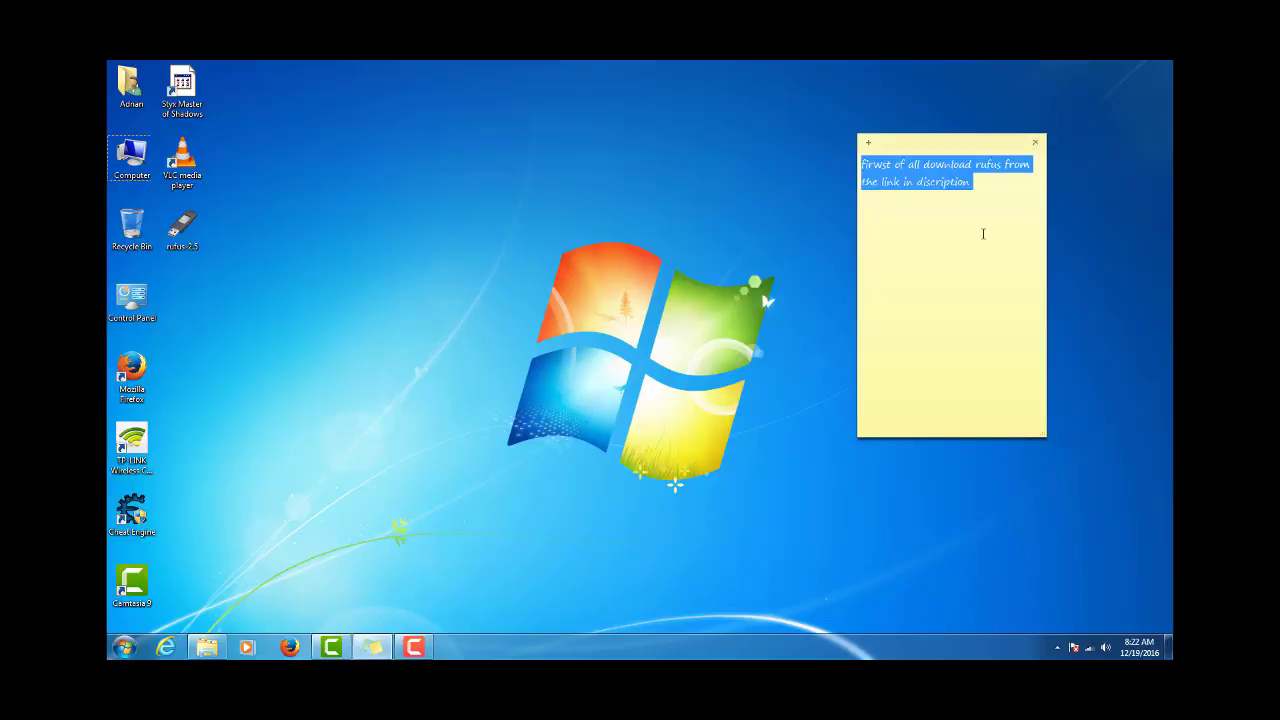
key("Delete")
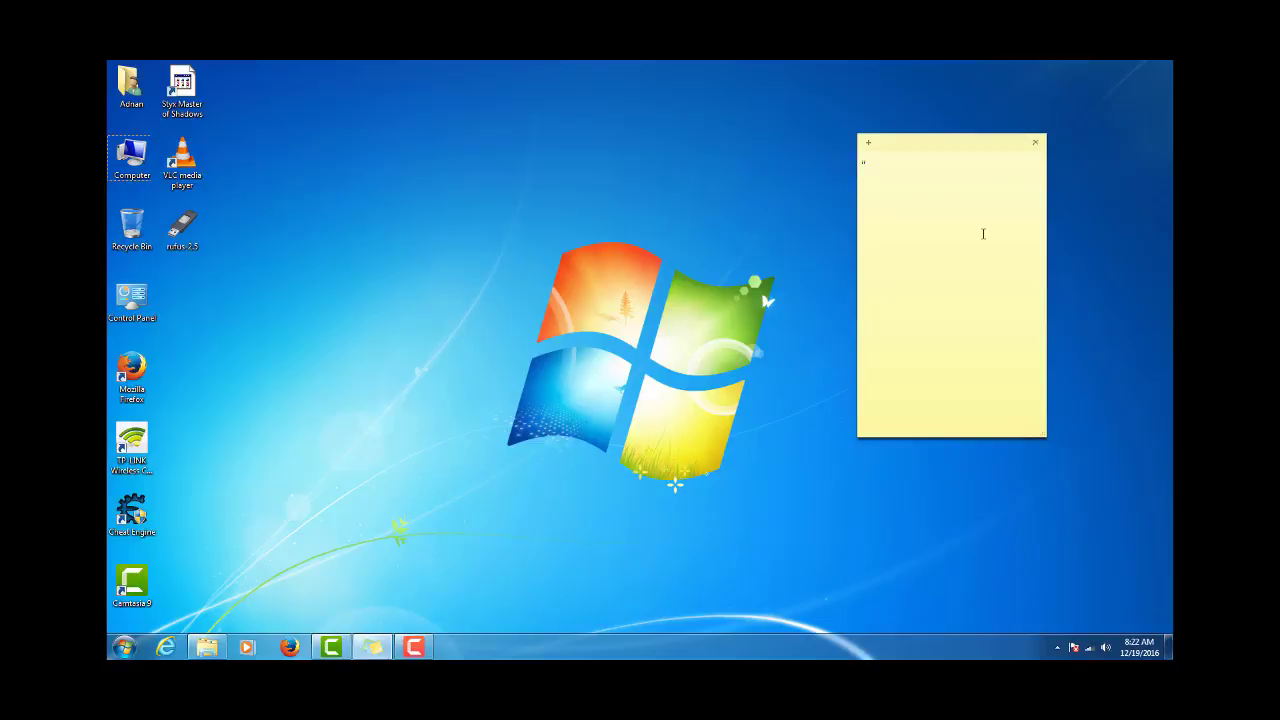
type("\"RUFUS")
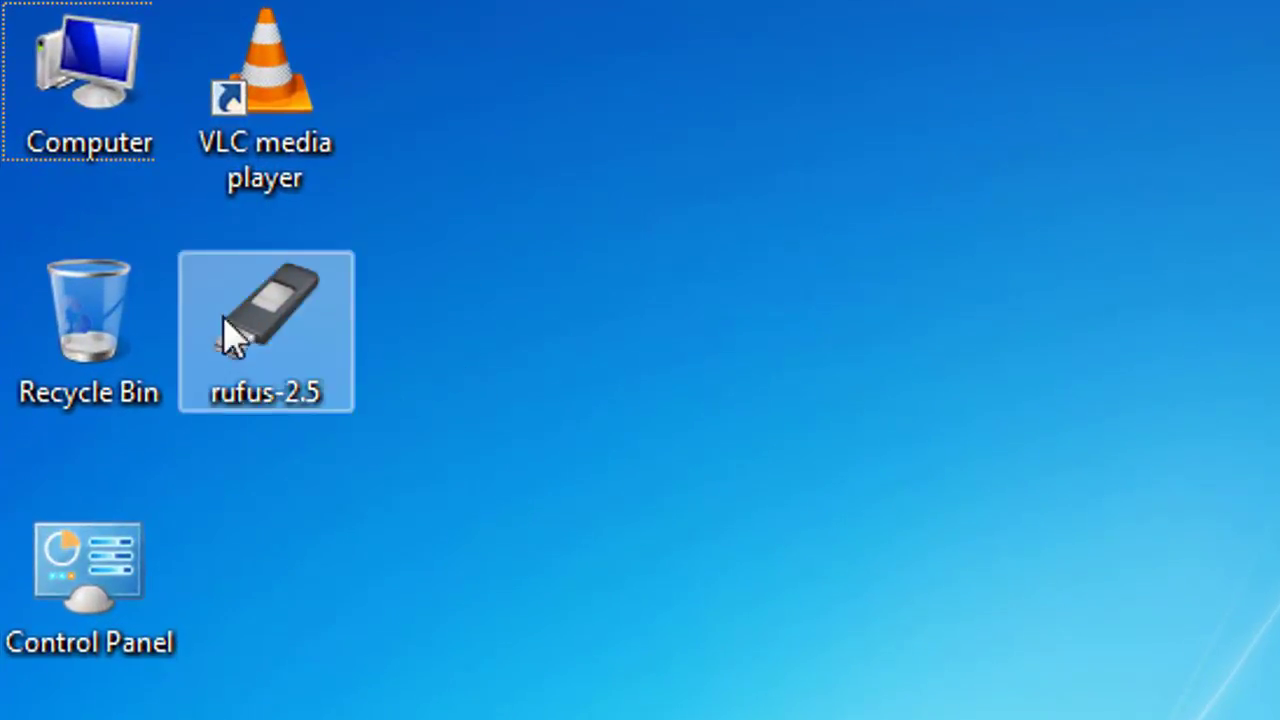
left_click_drag(457, 435, 594, 557)
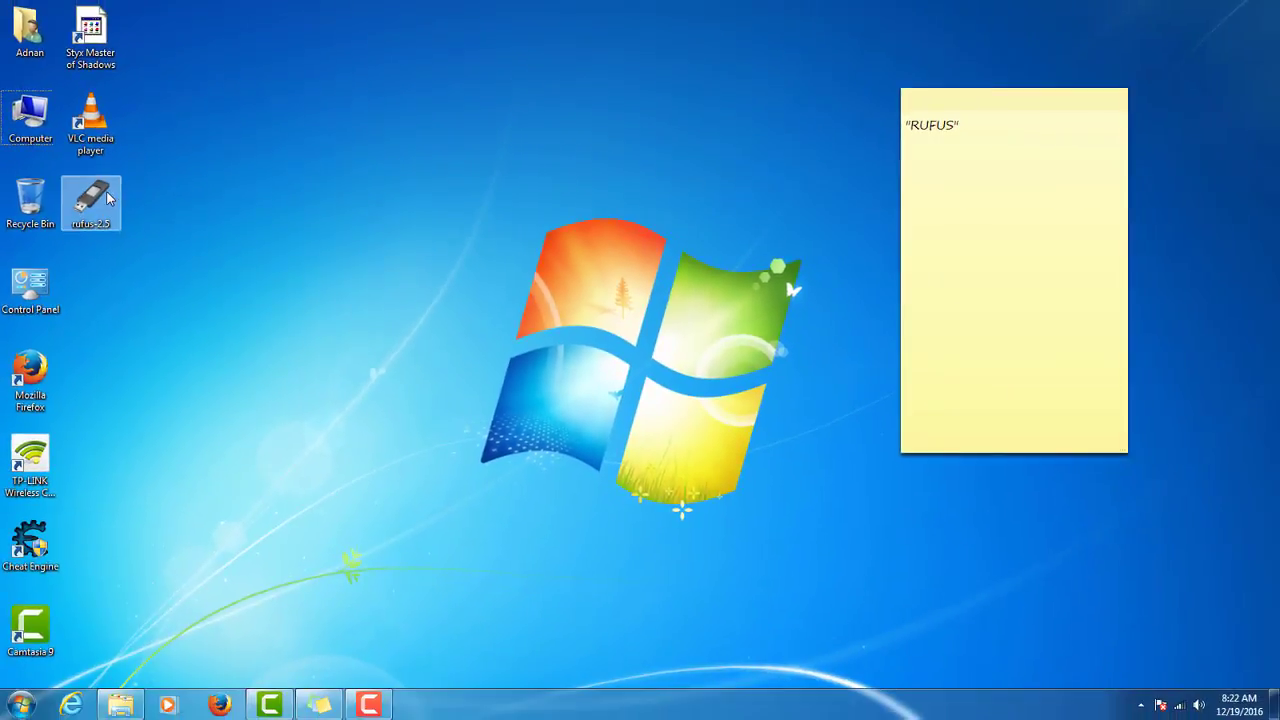
Step: Replace the sticky note's text with "now open it"
left_click(982, 137)
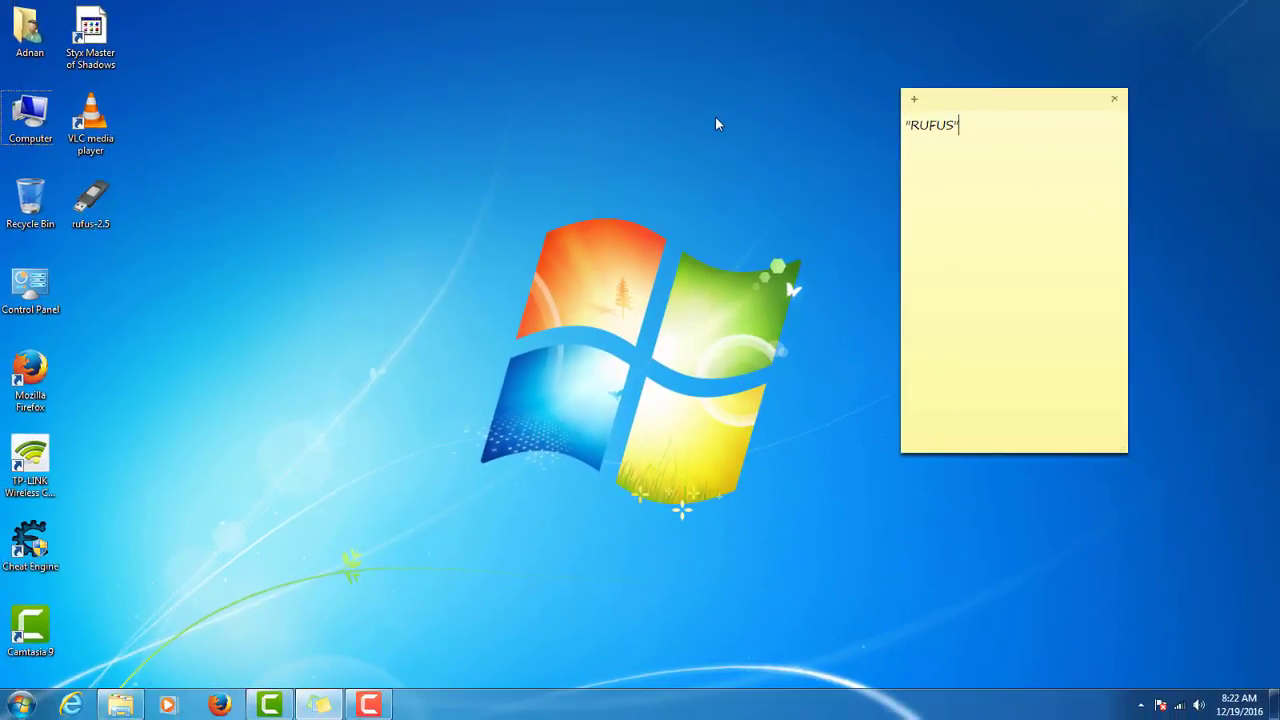
left_click_drag(1016, 159, 789, 125)
type("now open it")
Step: Launch rufus-2.5 from the desktop and decline its online check for application updates
left_click(88, 198)
double_click(88, 198)
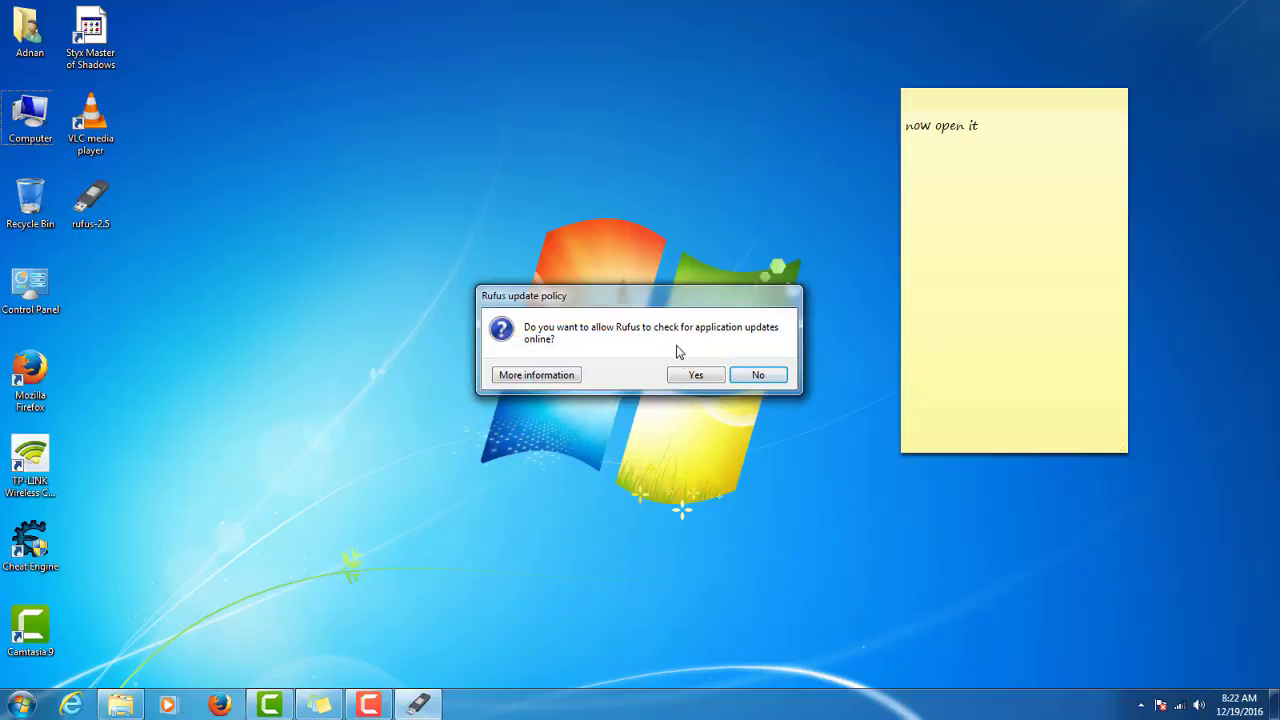
left_click(752, 375)
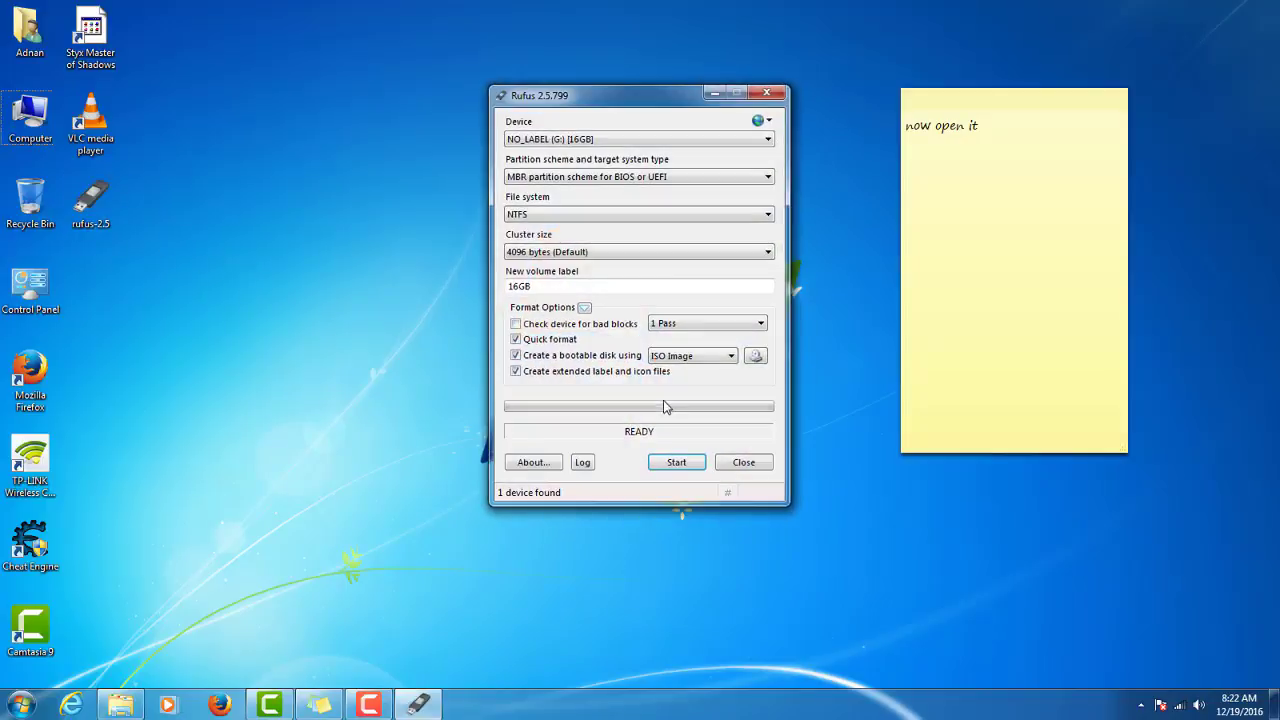
Step: Replace the sticky note's text with "no winsert ur pendrive and it will be shown up here"
left_click(1040, 137)
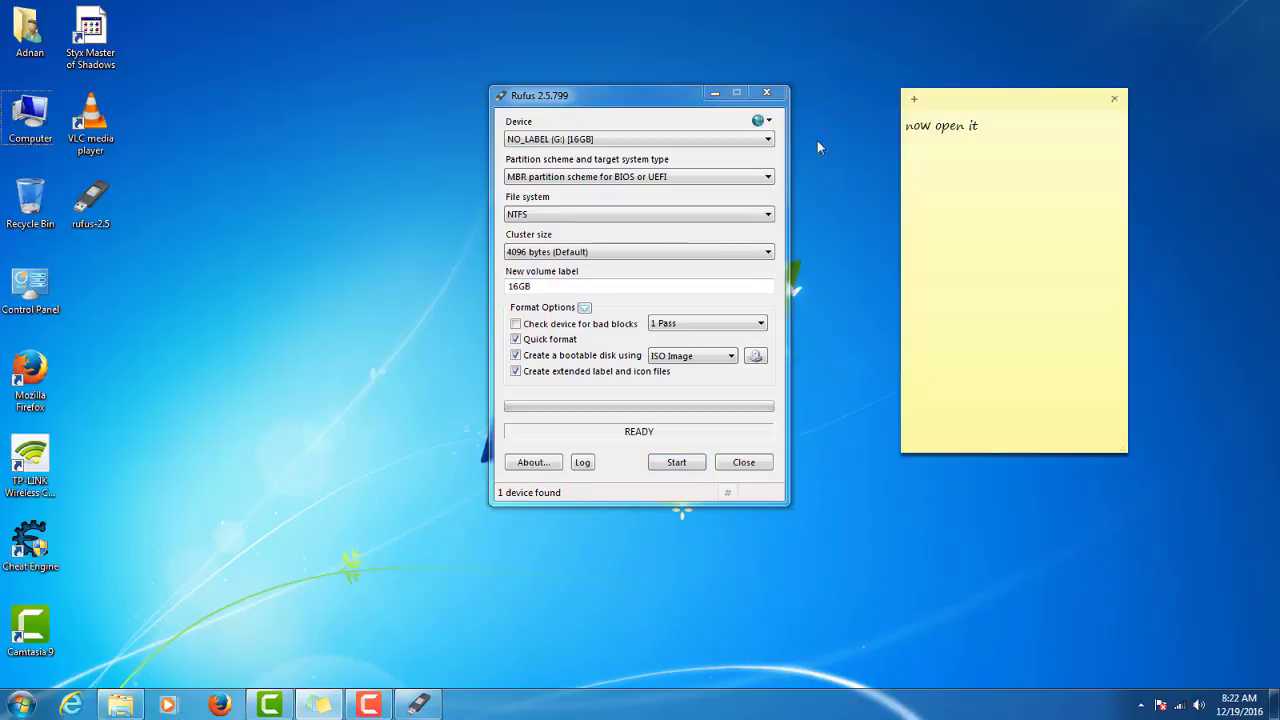
left_click_drag(992, 127, 889, 147)
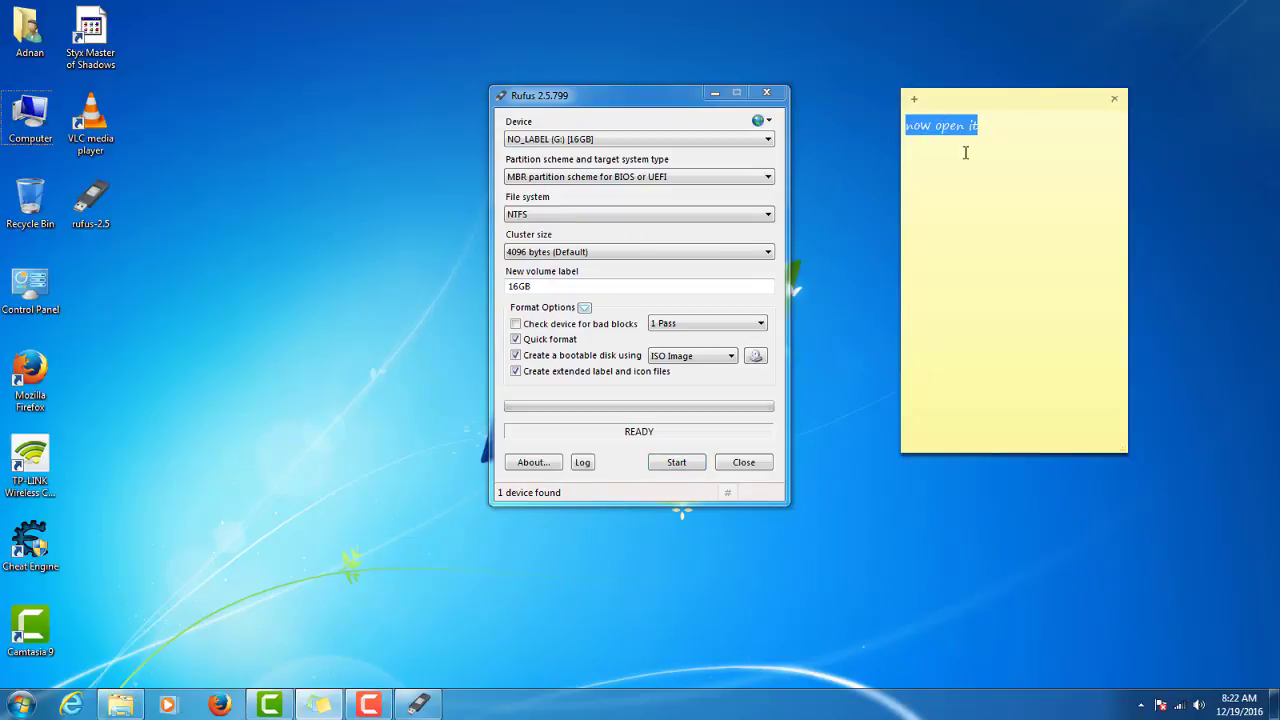
type("no w")
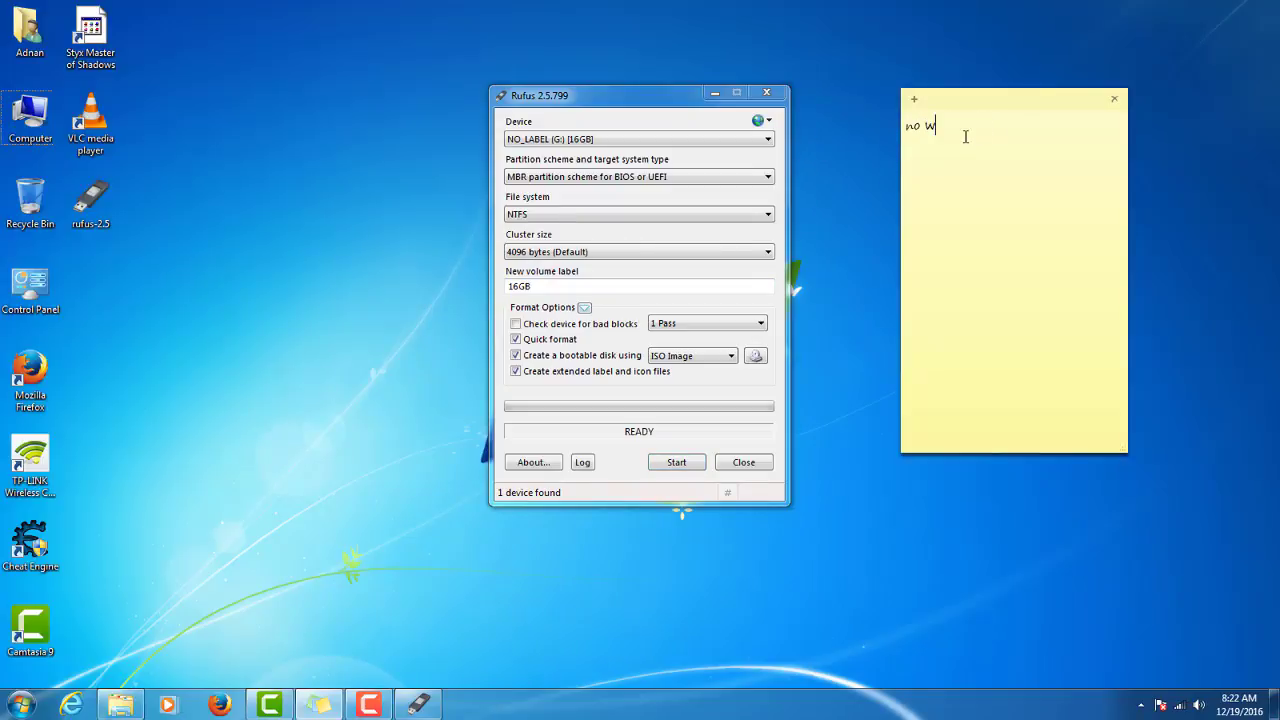
type("insert ur pendrive and ")
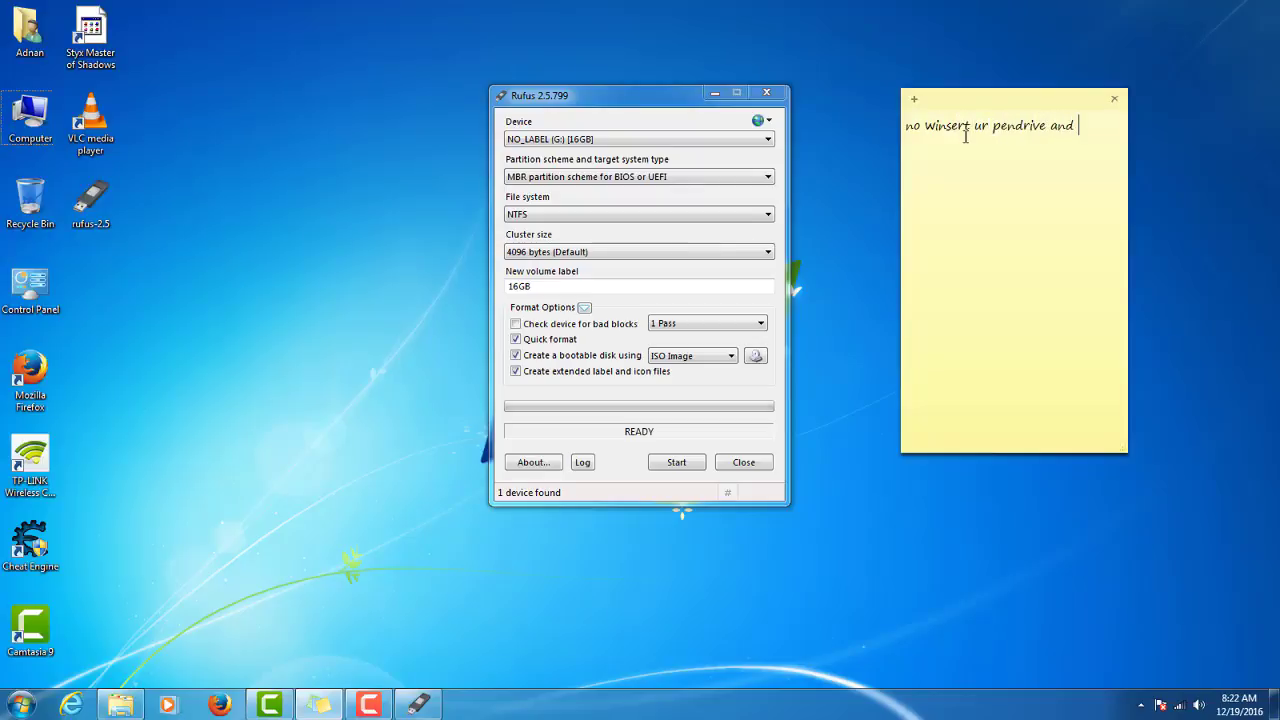
type("it will be shown up here")
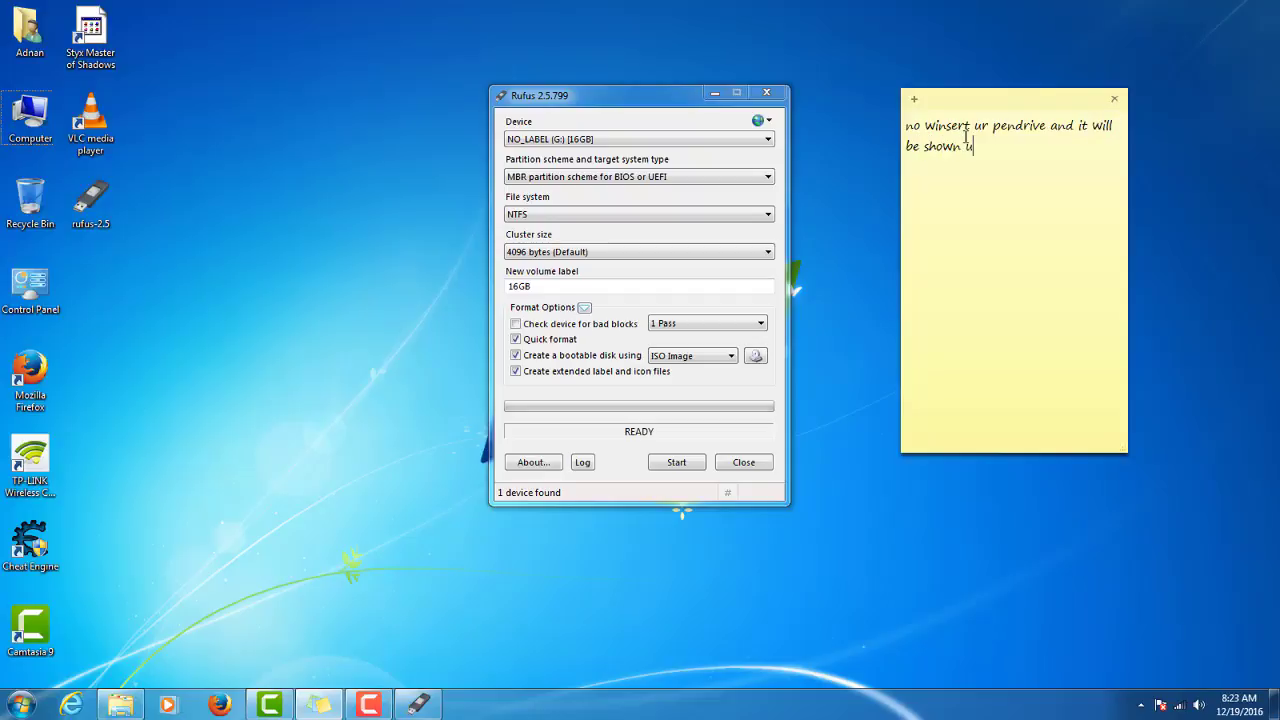
Step: Choose the NO_LABEL (G:) [16GB] pendrive as the target device in Rufus
left_click(640, 141)
left_click(590, 154)
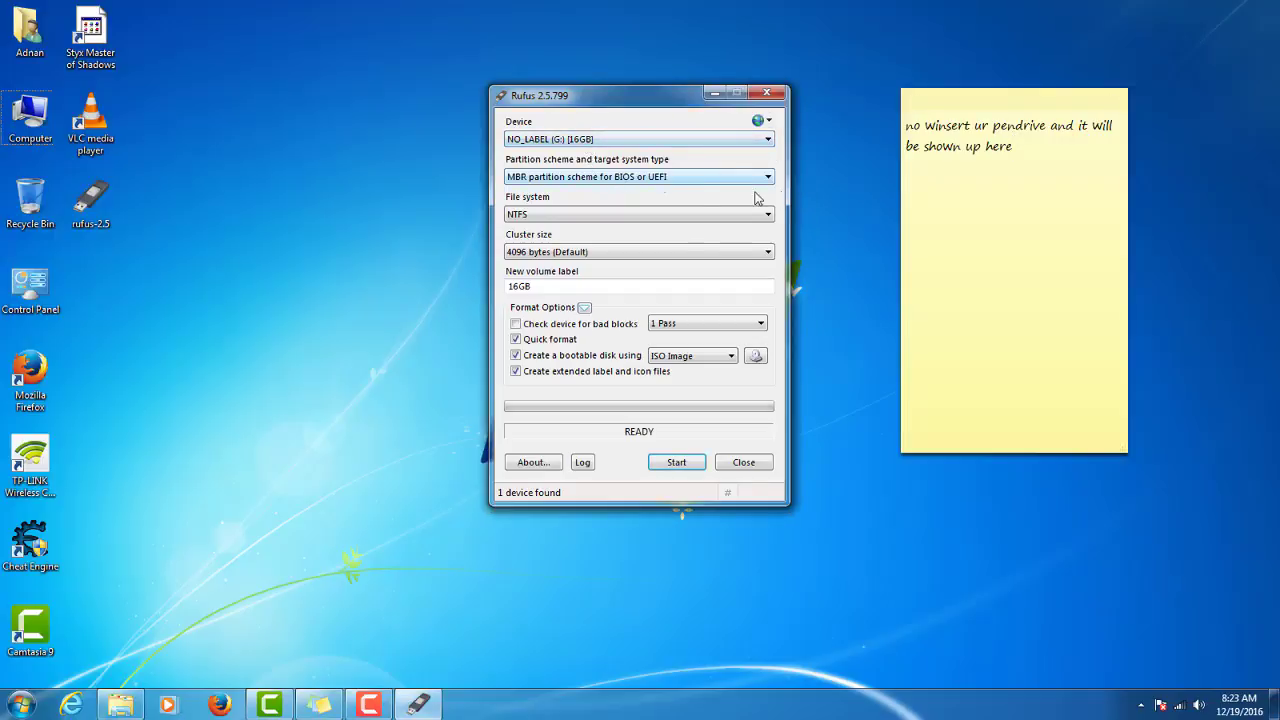
Step: Replace the sticky note's text with "dont do any change"
left_click(1023, 152)
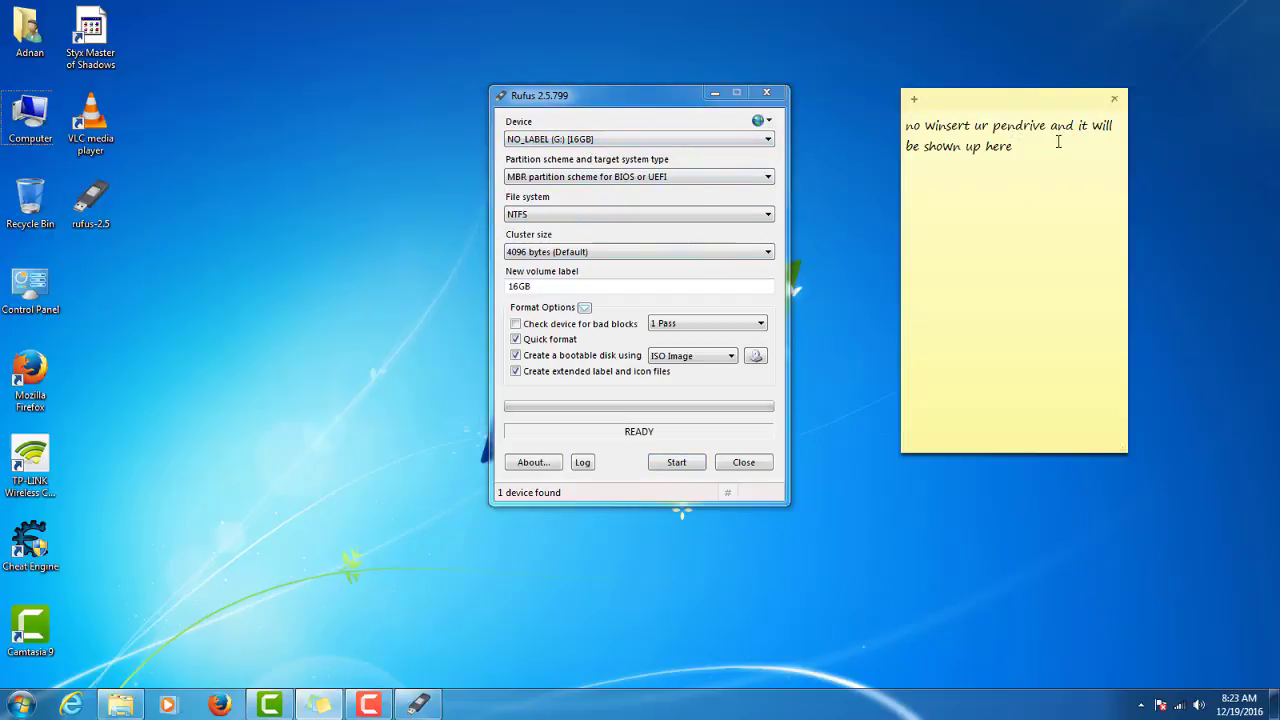
key("ctrl+a")
type("dont do and")
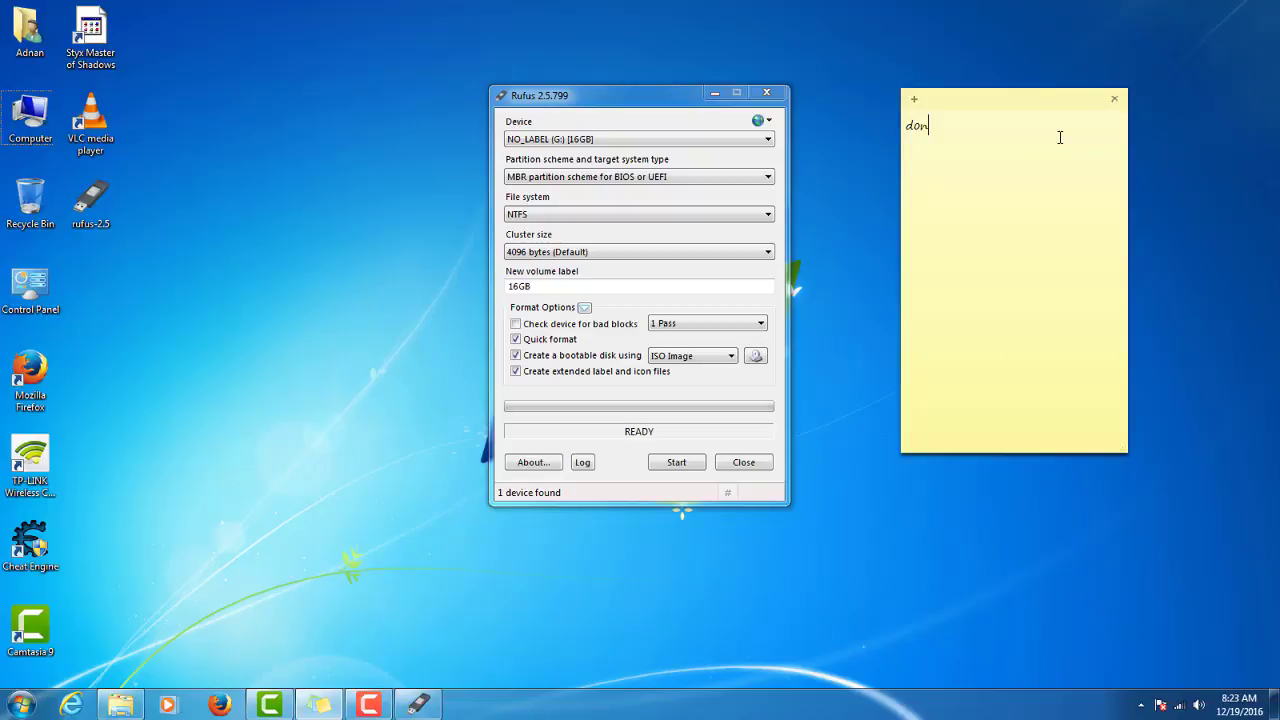
key("BackSpace")
type("y change")
Step: Replace the sticky note's text with "just click on the select iso"
key("ctrl+a")
type("just iclc")
key("BackSpace")
key("BackSpace")
key("BackSpace")
key("BackSpace")
type("click on the select iso")
Step: Load the Win_7_ Ultimate_ Sp1_ En-Us_ Sept_ 2015_ x86_x64 ISO from the Windows 7 Ultimate folder on drive D: as the boot image
left_click(760, 357)
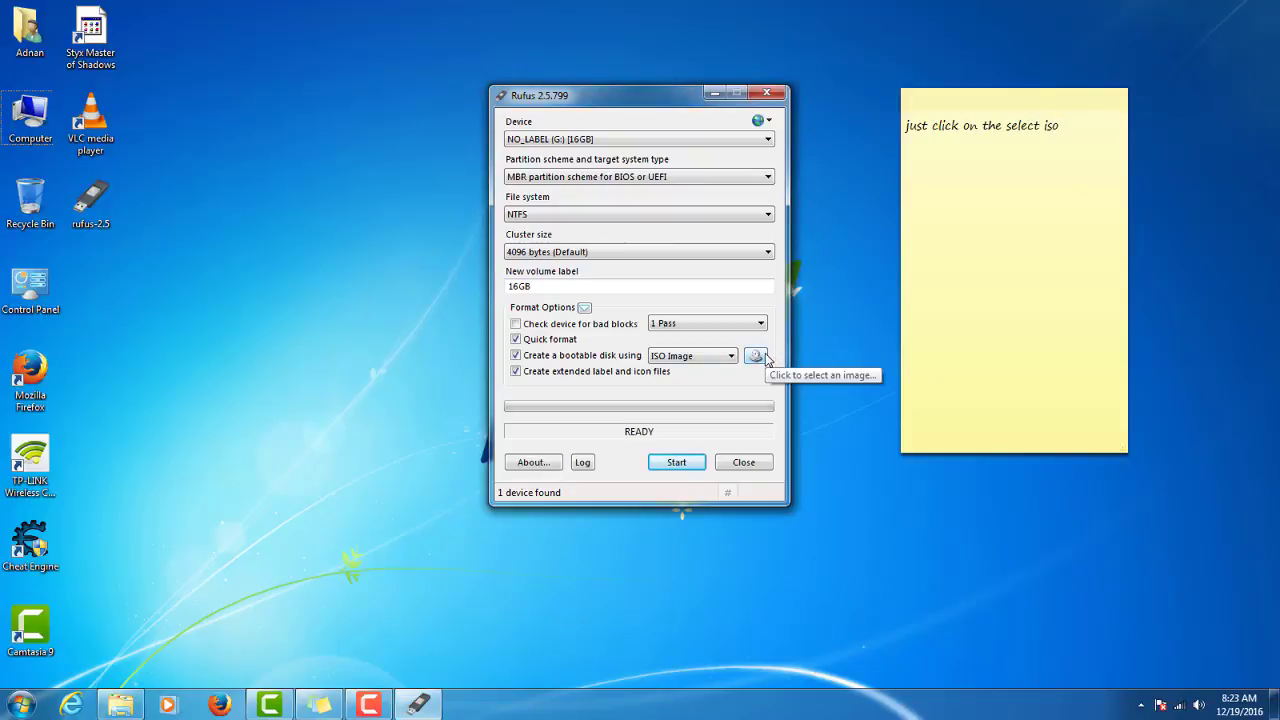
left_click(757, 356)
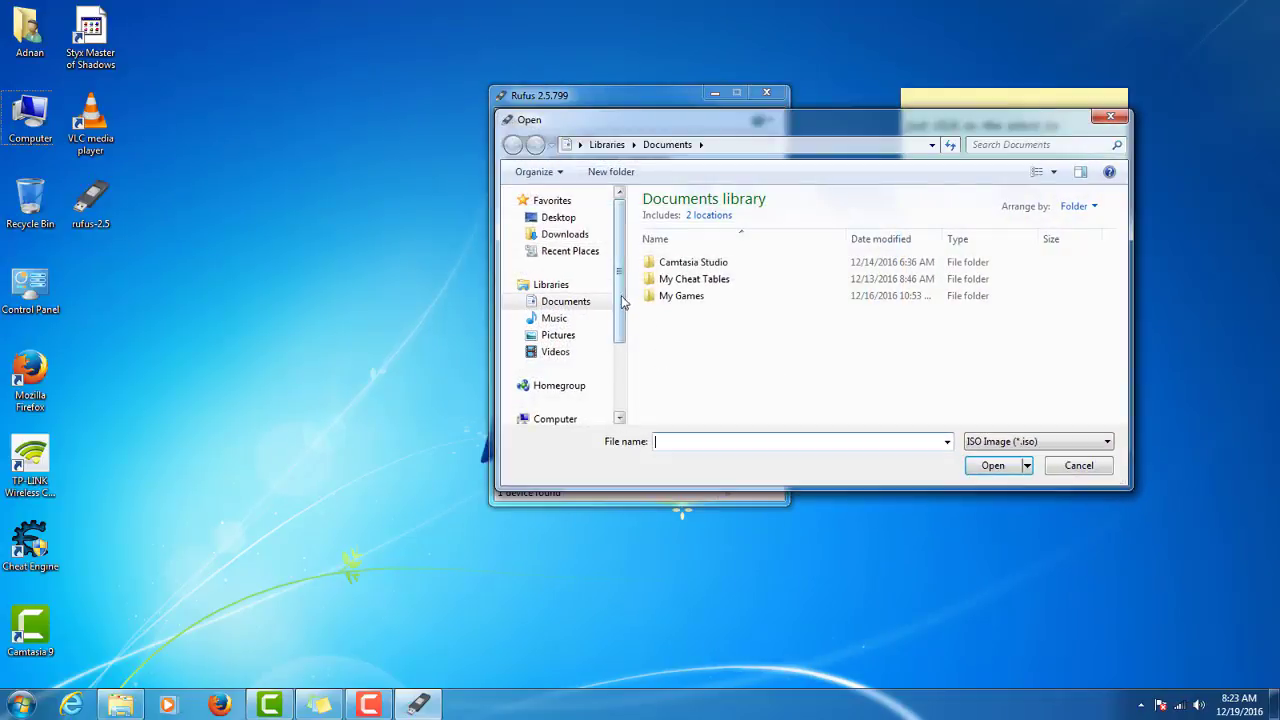
scroll(605, 330, "down", 3)
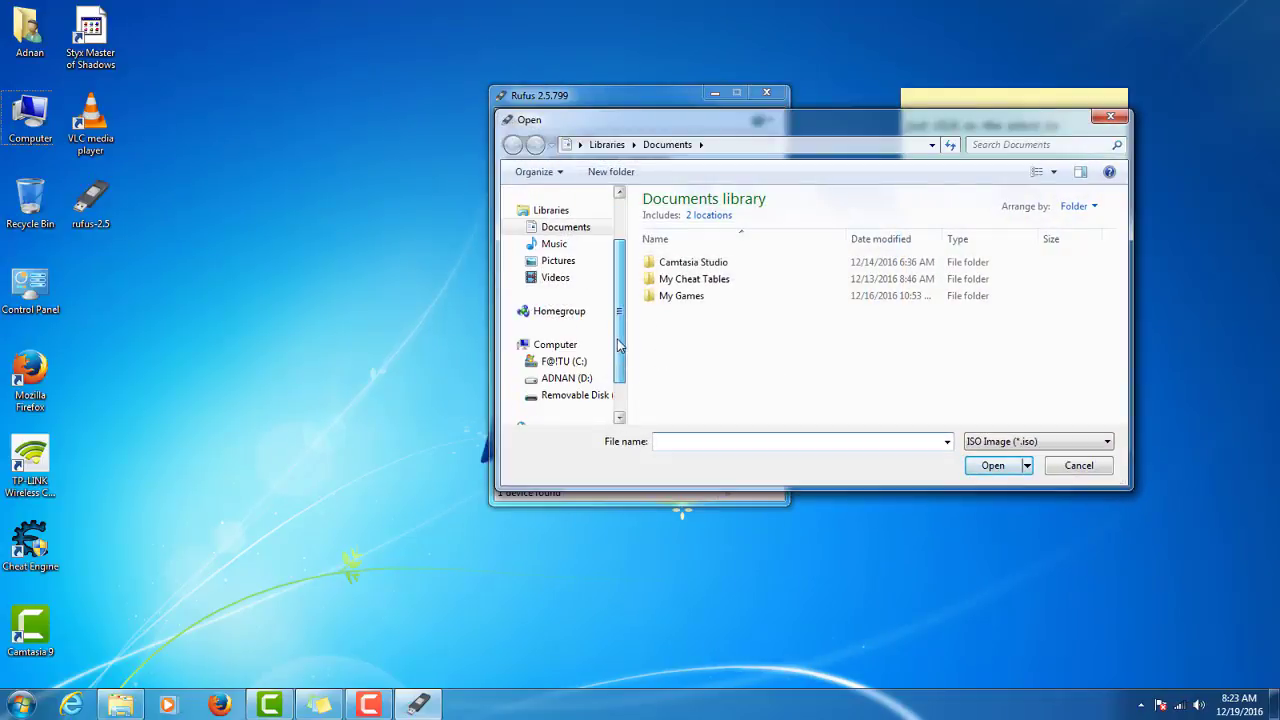
left_click(578, 385)
double_click(712, 354)
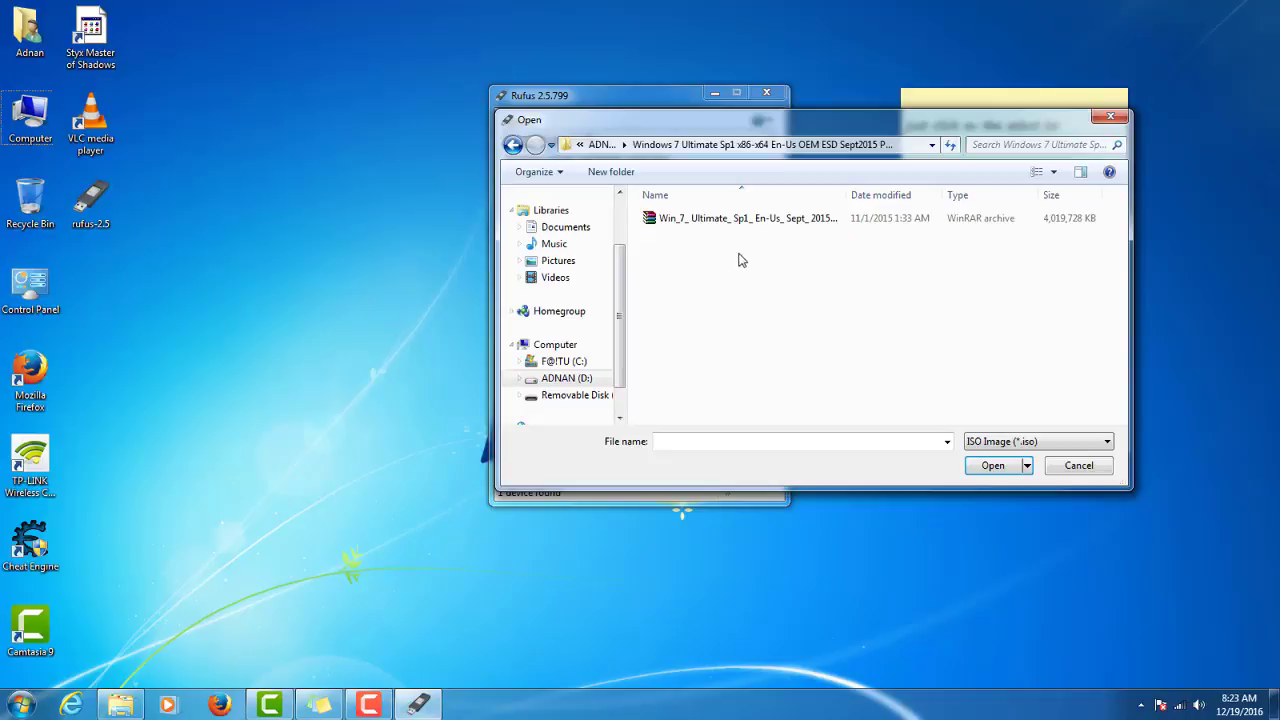
left_click(752, 218)
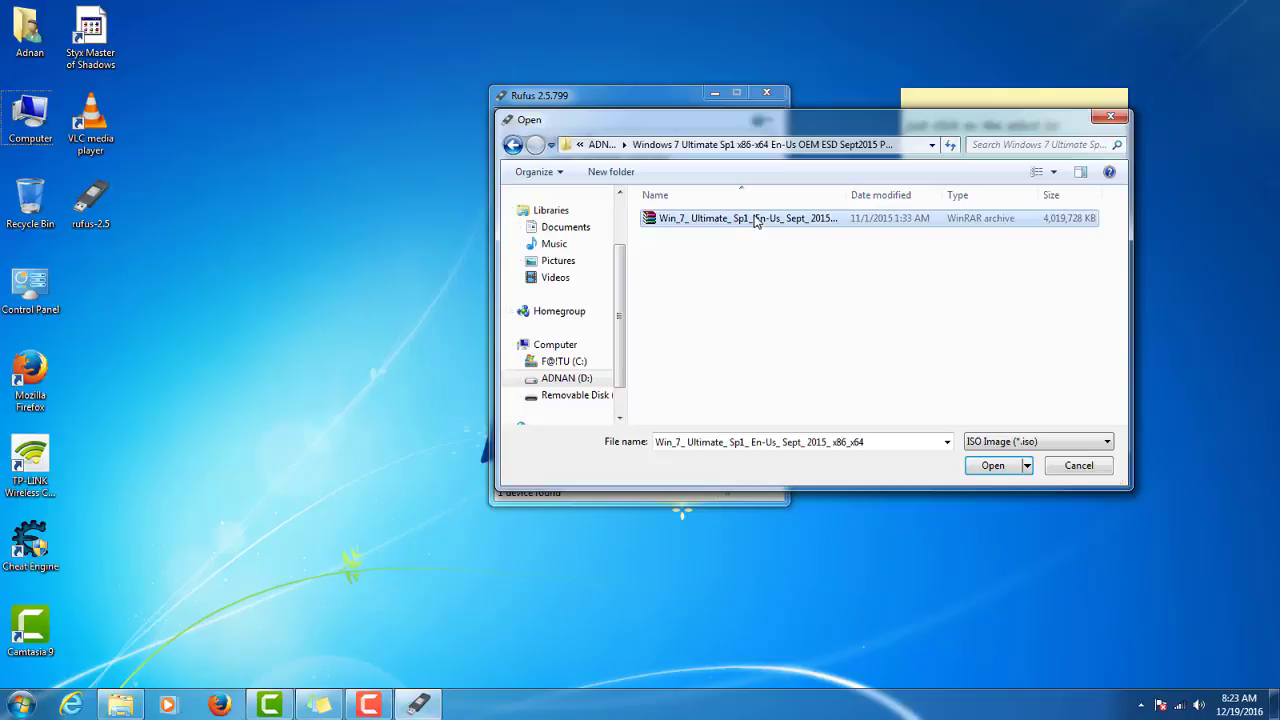
left_click(993, 466)
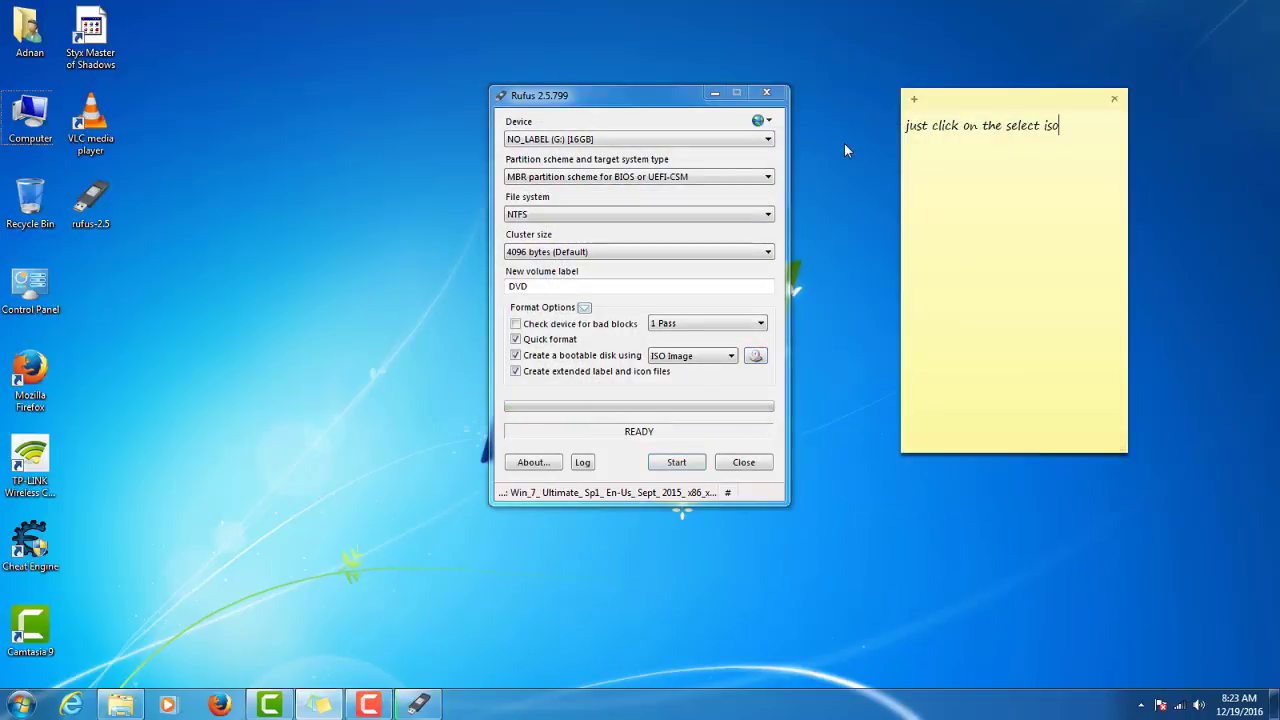
Step: Replace the sticky note's text with "now select that iso u wish"
left_click_drag(1060, 126, 862, 132)
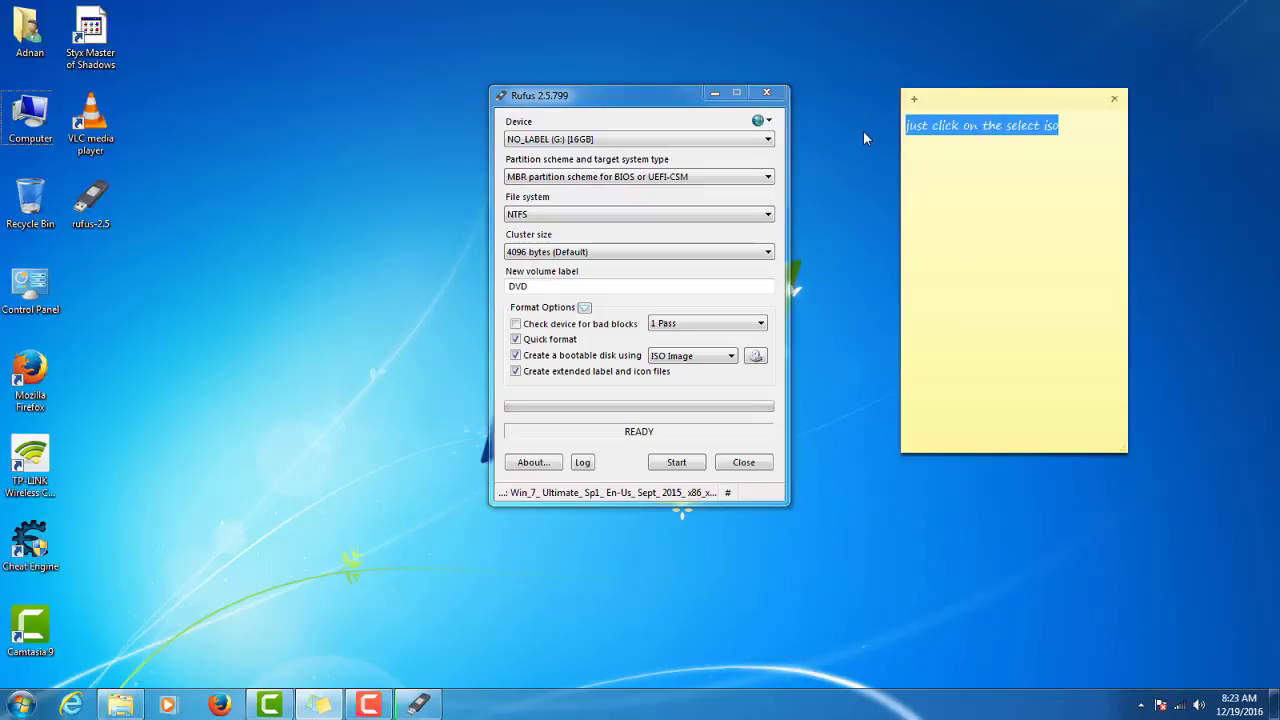
type("now s")
type("e")
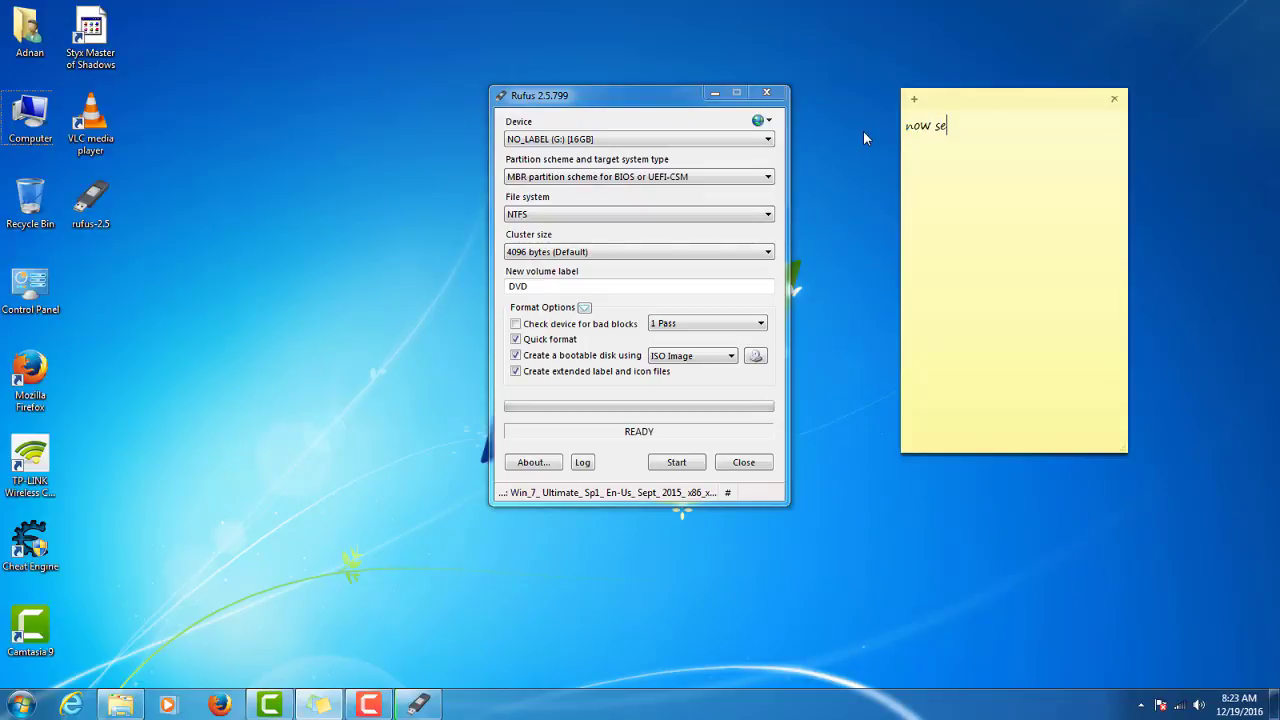
type("lect that iso u Wish")
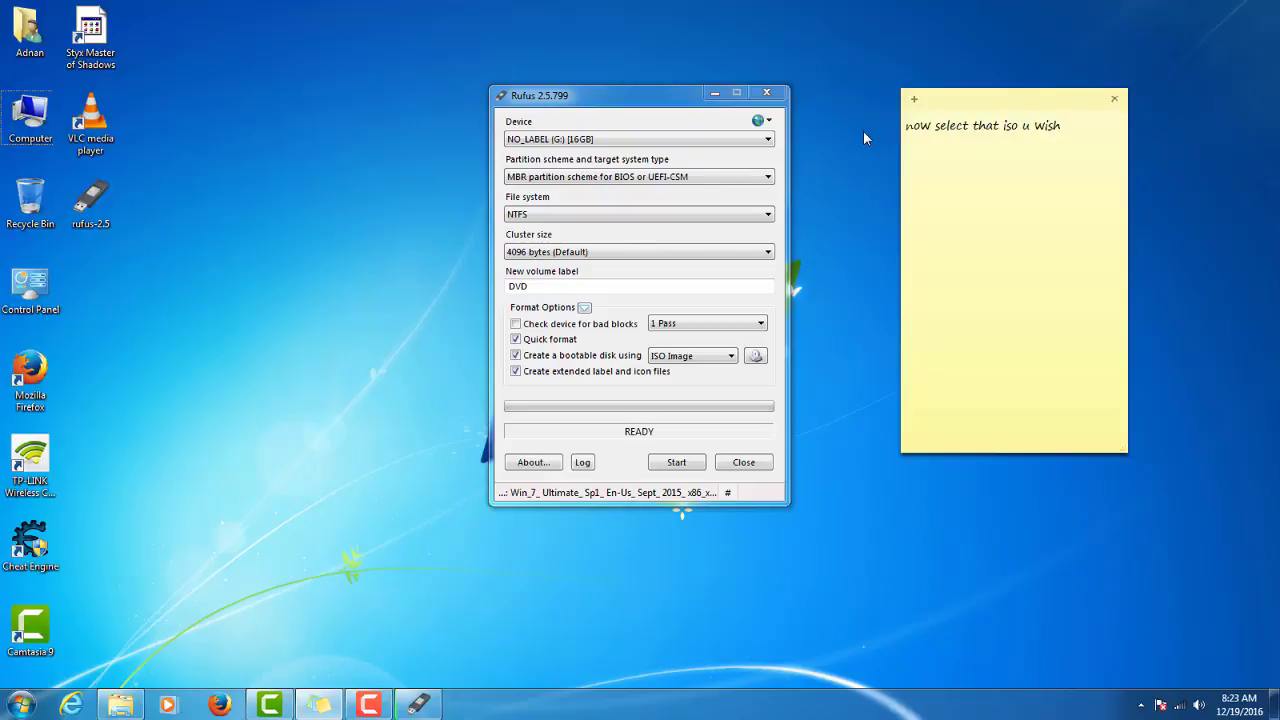
Step: Replace the sticky note's text with "now click on start"
key("ctrl+a")
key("BackSpace")
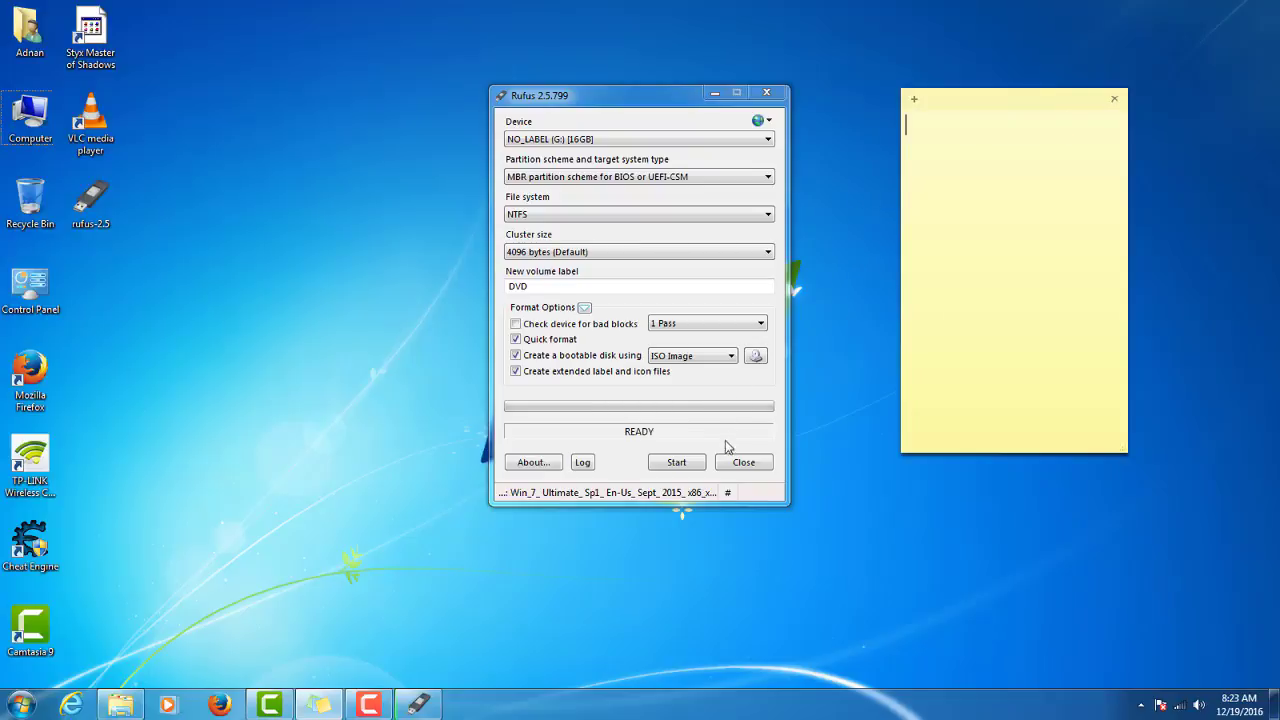
type("now click on tsart")
left_click(998, 127)
key("BackSpace")
key("Left")
type("s")
Step: Start creating the bootable pendrive and accept that all data on drive G: will be destroyed
left_click(663, 462)
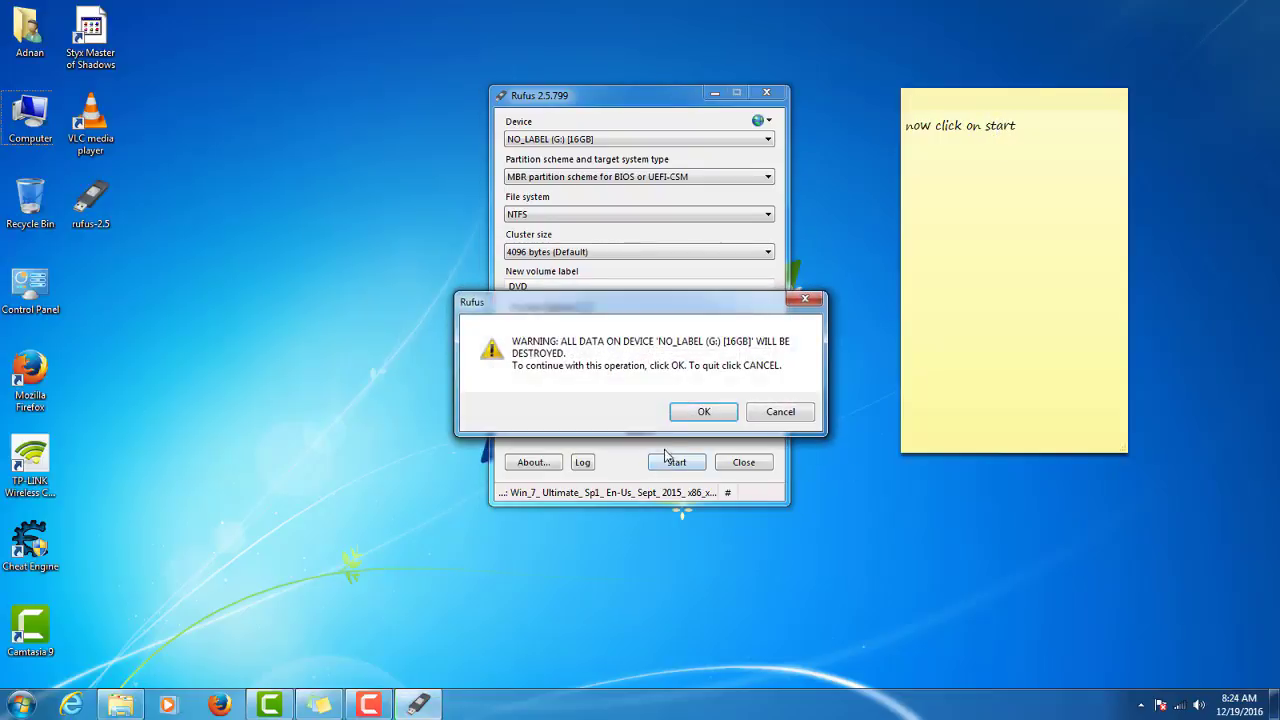
left_click(720, 412)
Step: Replace the sticky note's text with "now it will format the disk"
left_click(1018, 125)
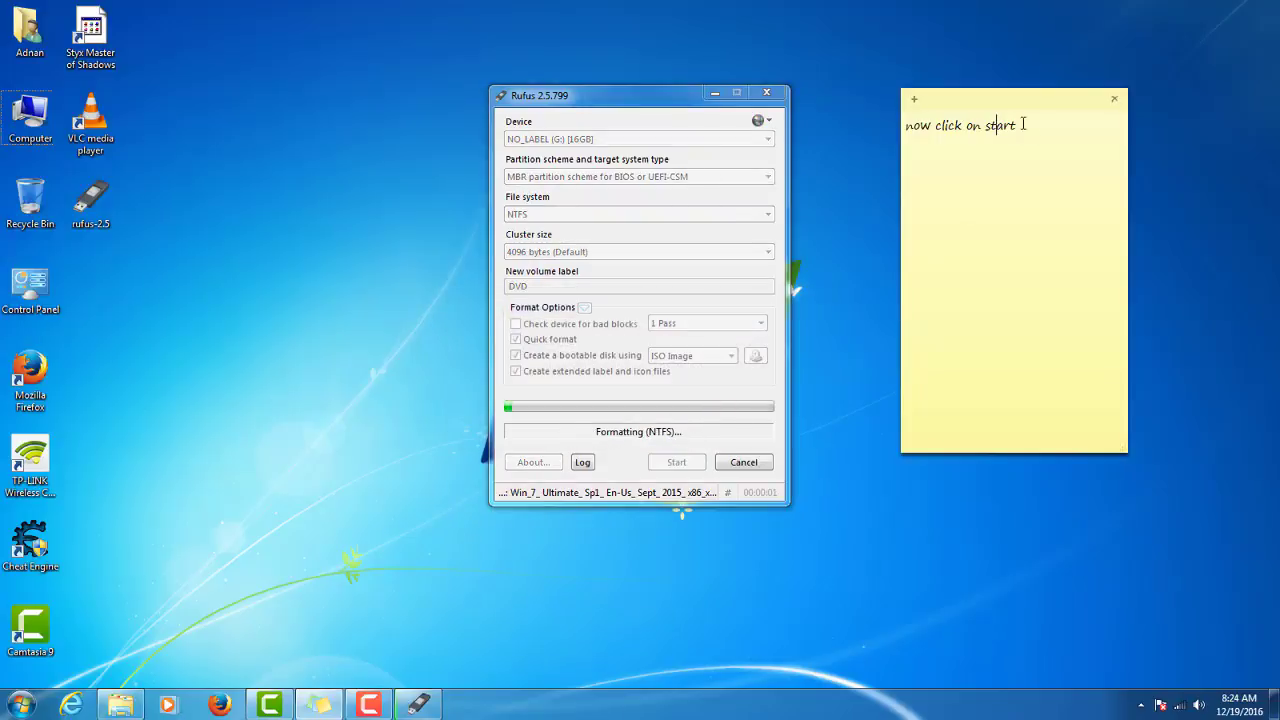
left_click_drag(1013, 126, 842, 169)
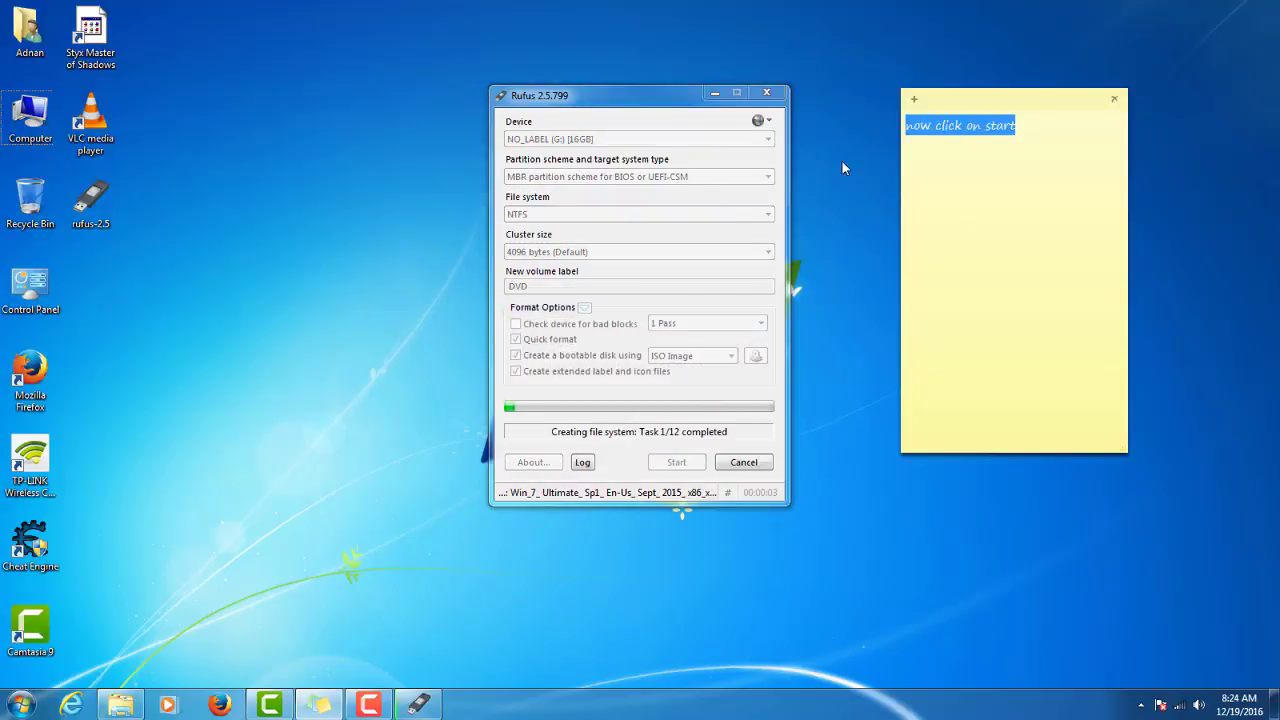
type("now it ")
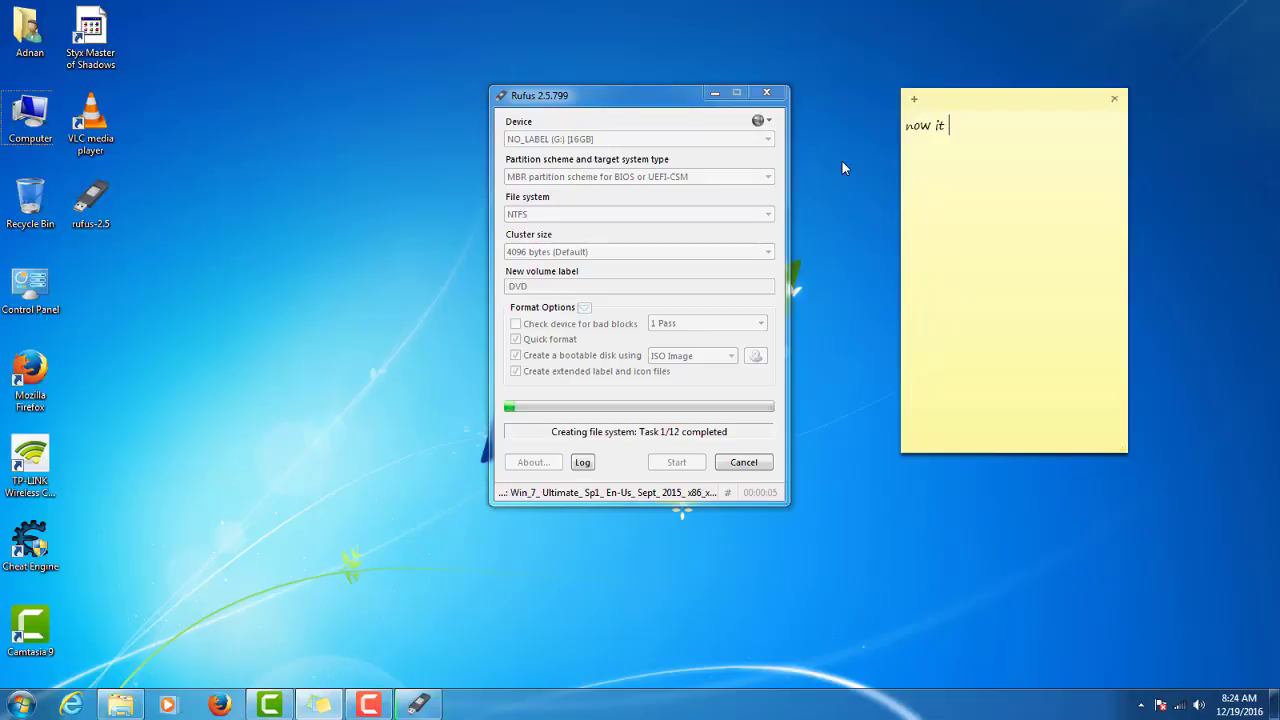
type("will format the disk")
Step: Replace the note's text with "and write the iso in pendrive i m speeding up this process so u dont have to waste ur time"
key("ctrl+a")
key("BackSpace")
type("and")
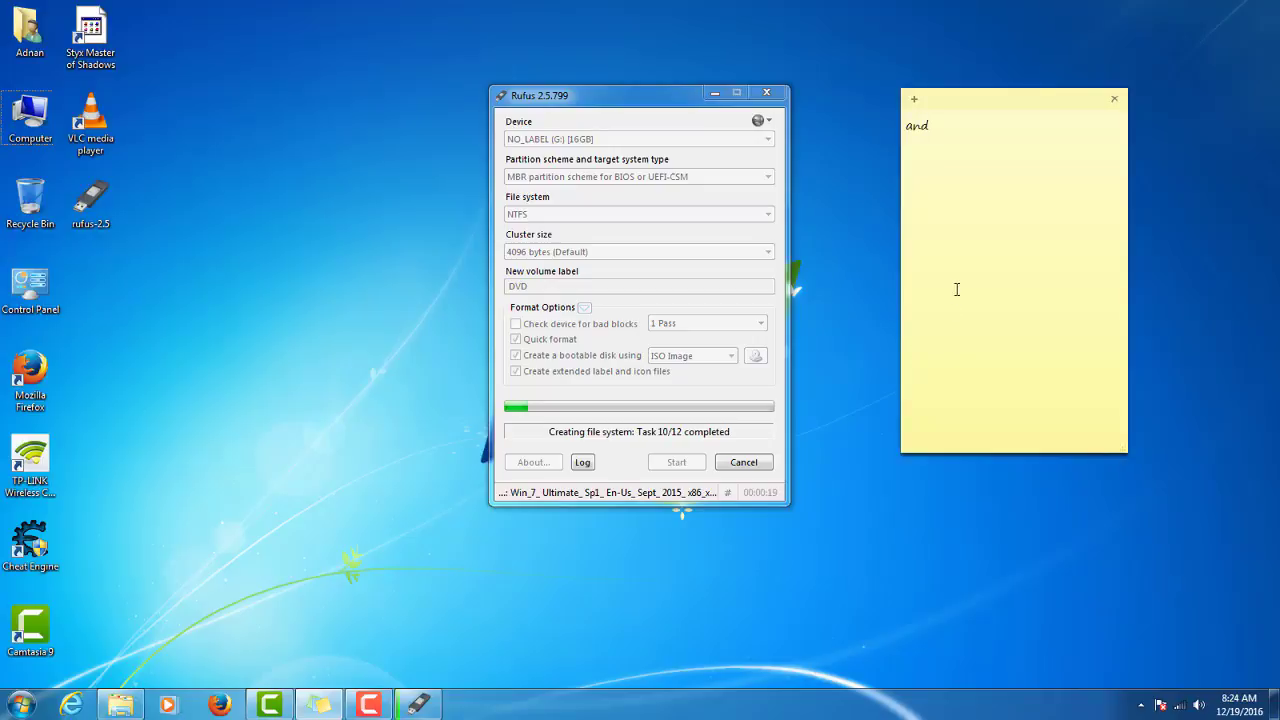
type(" write the iso in pendrive")
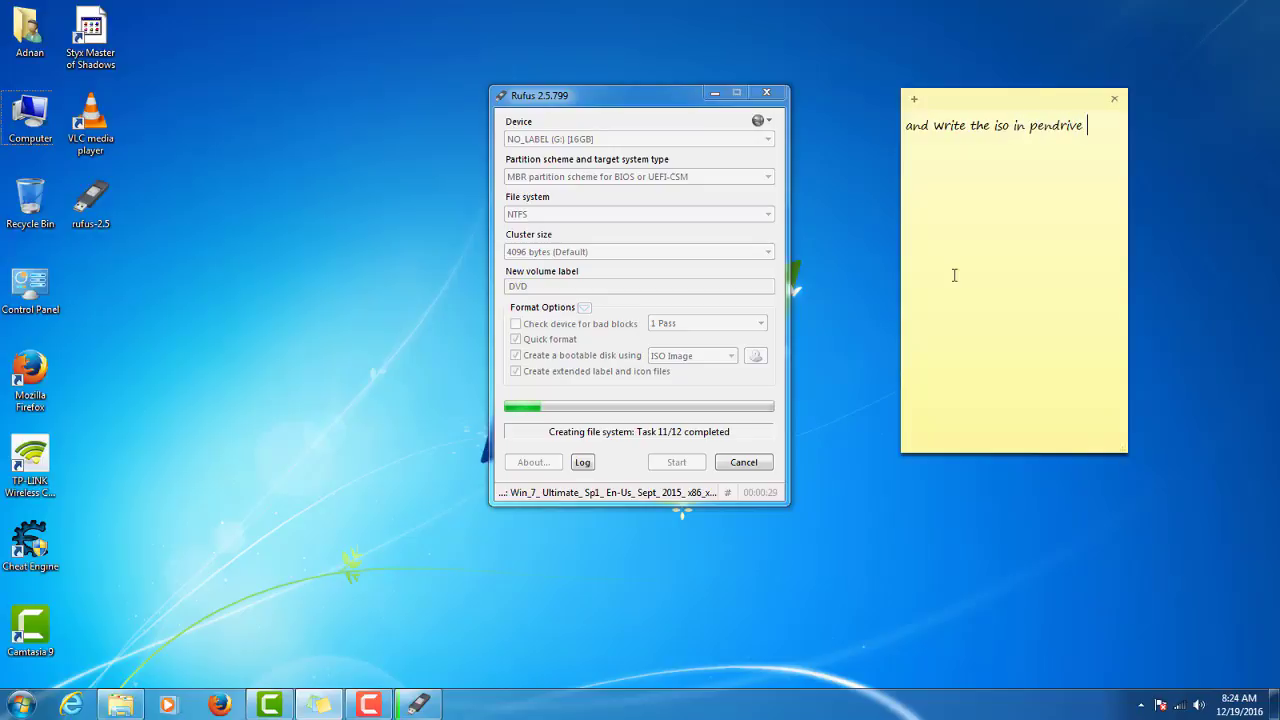
type(" i m ")
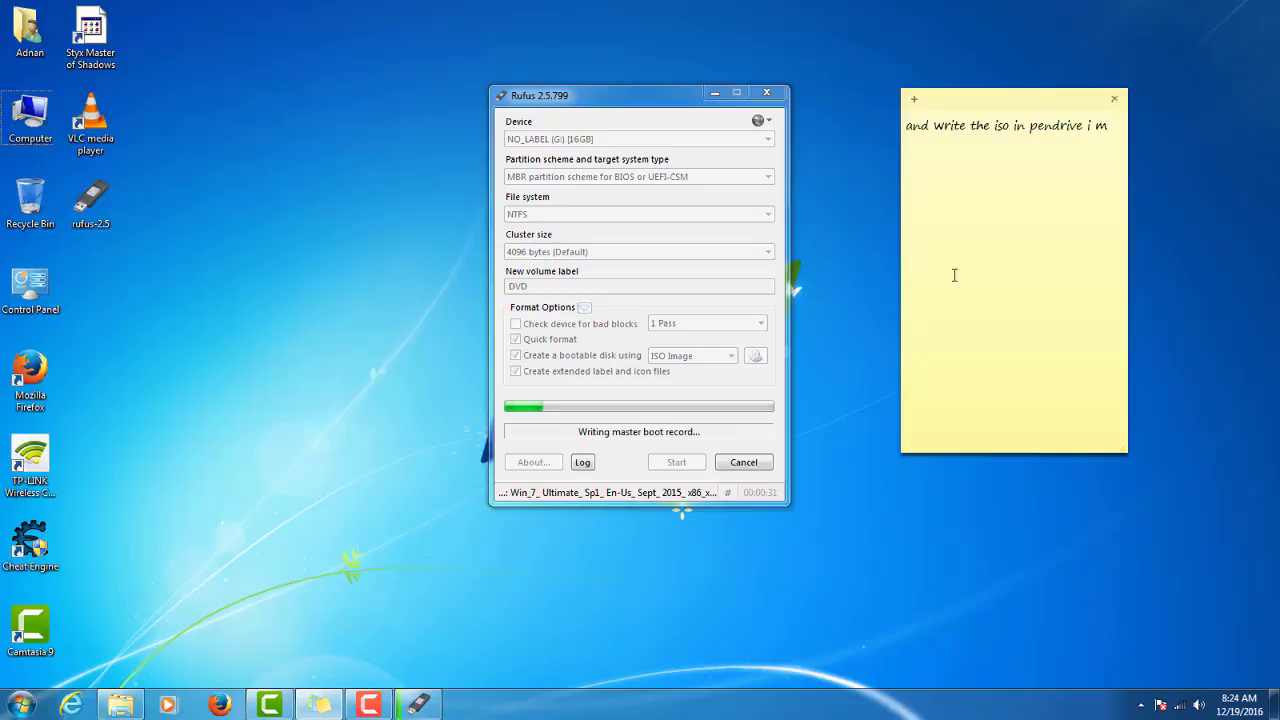
type("spee")
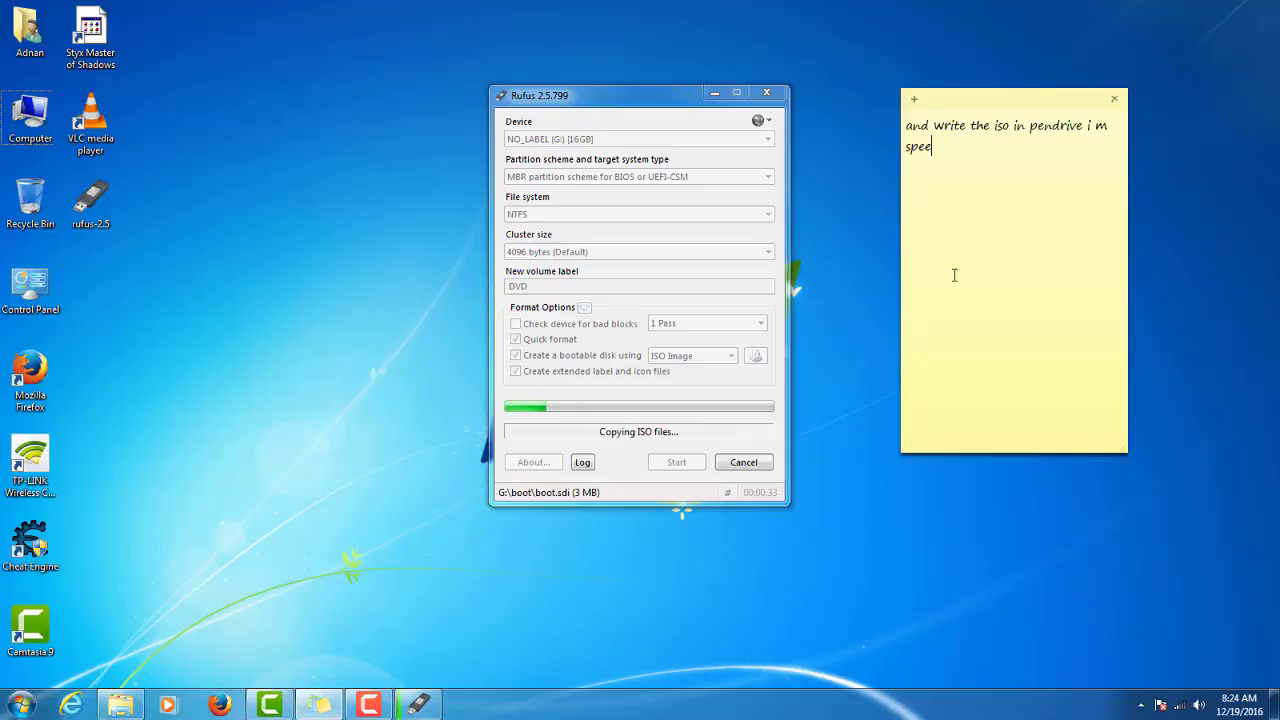
type("ding up this pro")
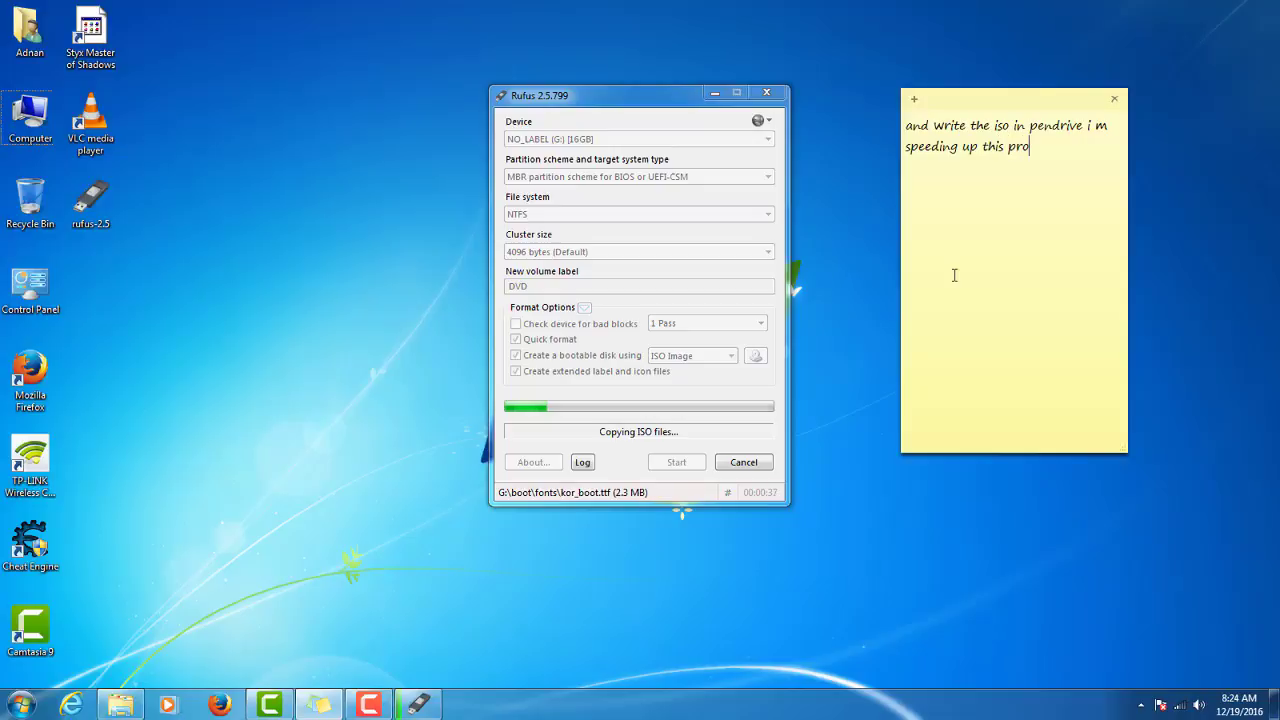
type("cess so")
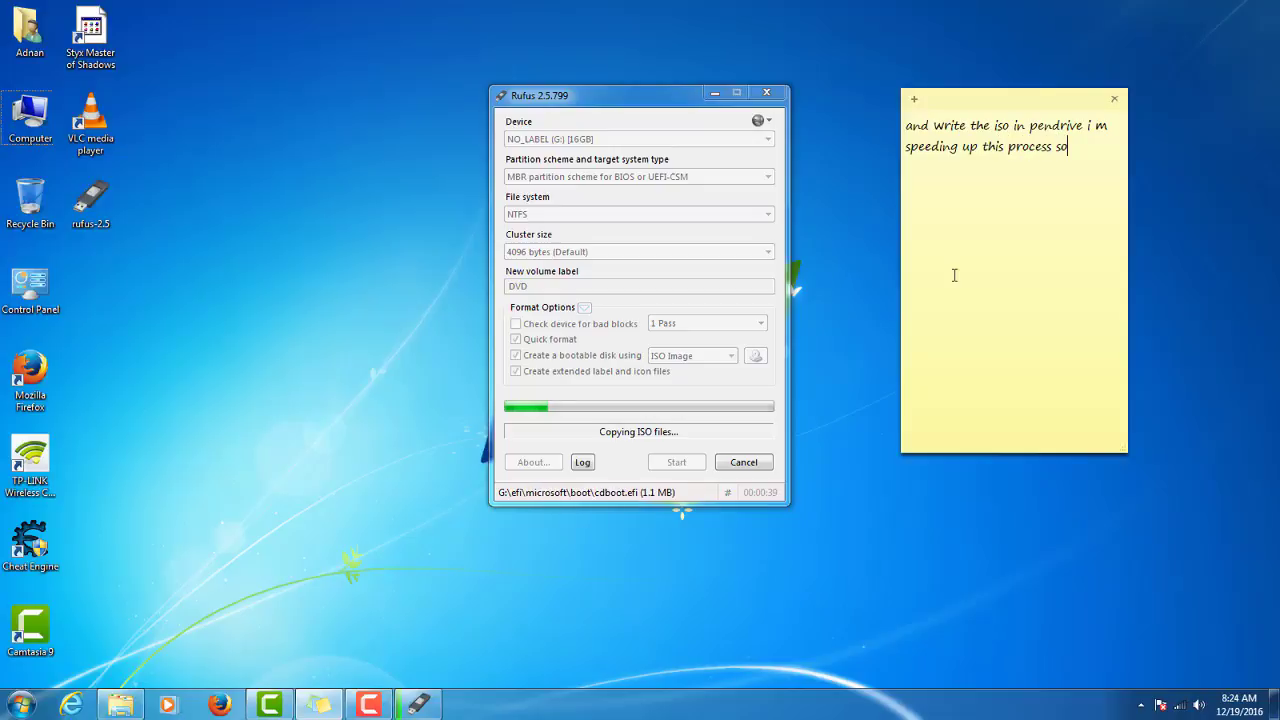
type(" u dont have to wa")
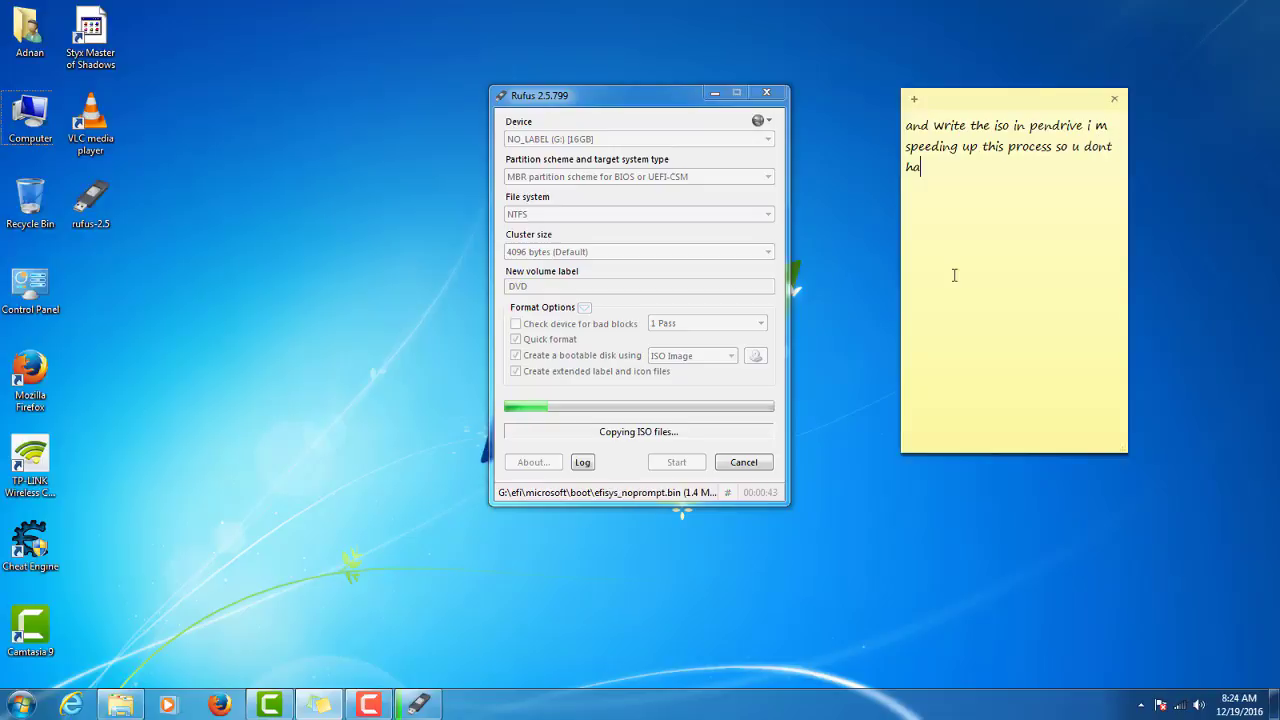
type("ste ur time")
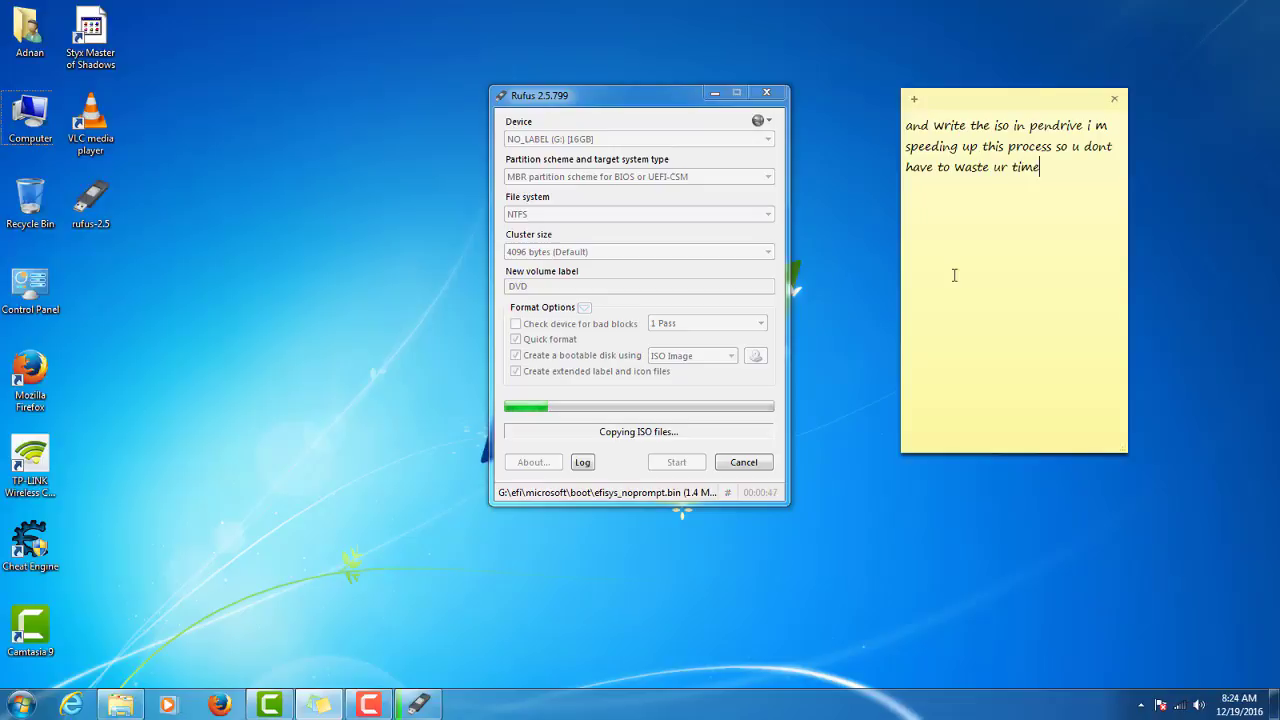
Step: Clear all text from the sticky note and make the note wider
key("ctrl+a")
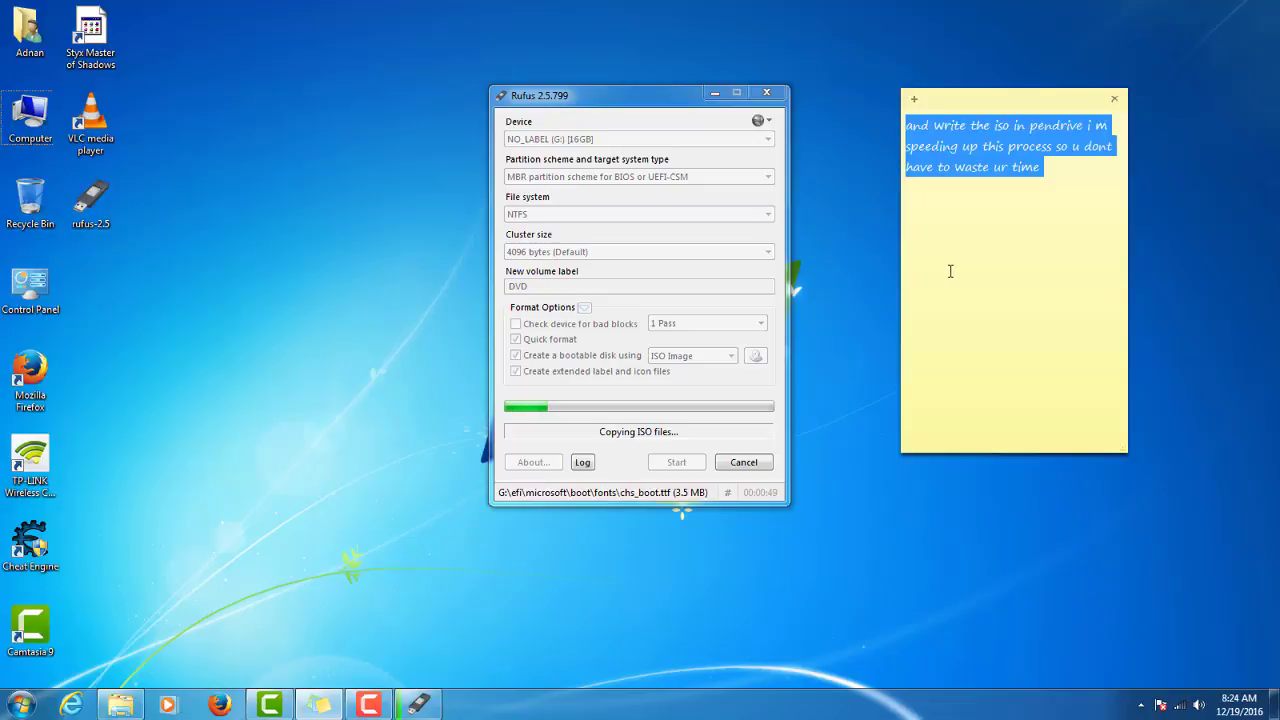
key("BackSpace")
left_click_drag(903, 300, 852, 300)
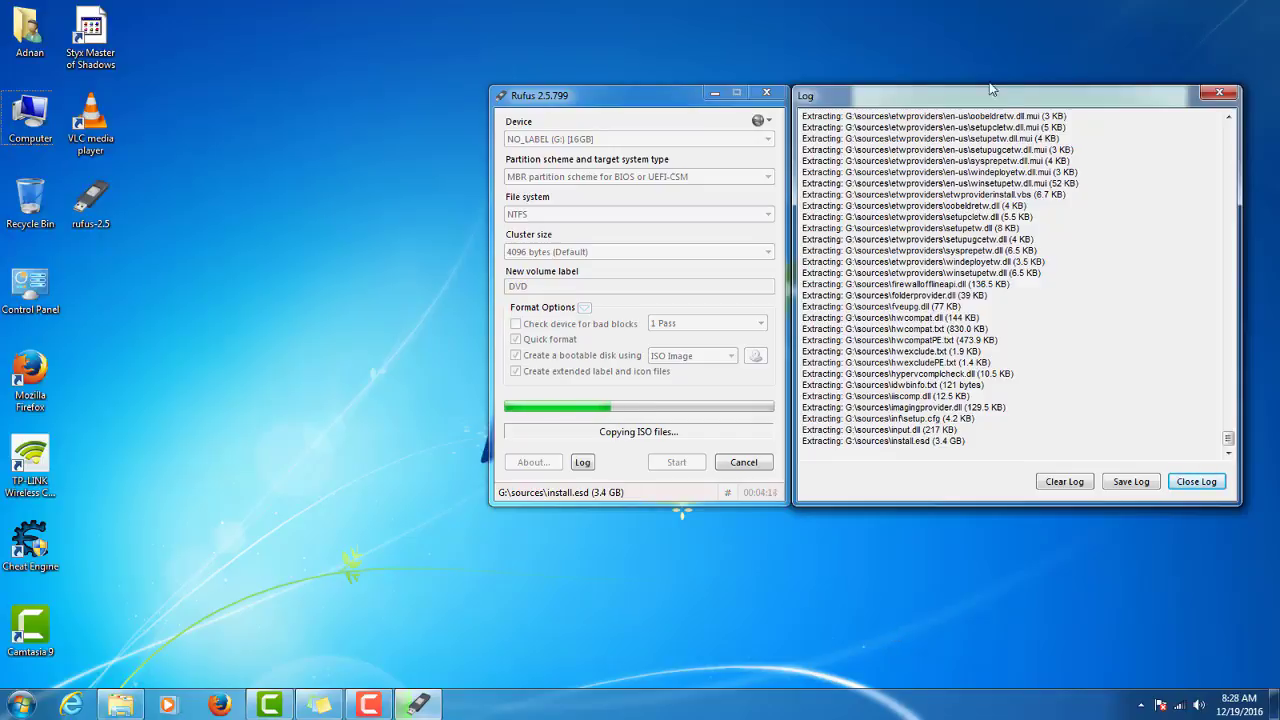
Step: Move the Log window lower and write "it can take upto 5min-1hr." and "depending to ur specification" on two lines of the sticky note
left_click_drag(994, 93, 967, 111)
left_click(968, 112)
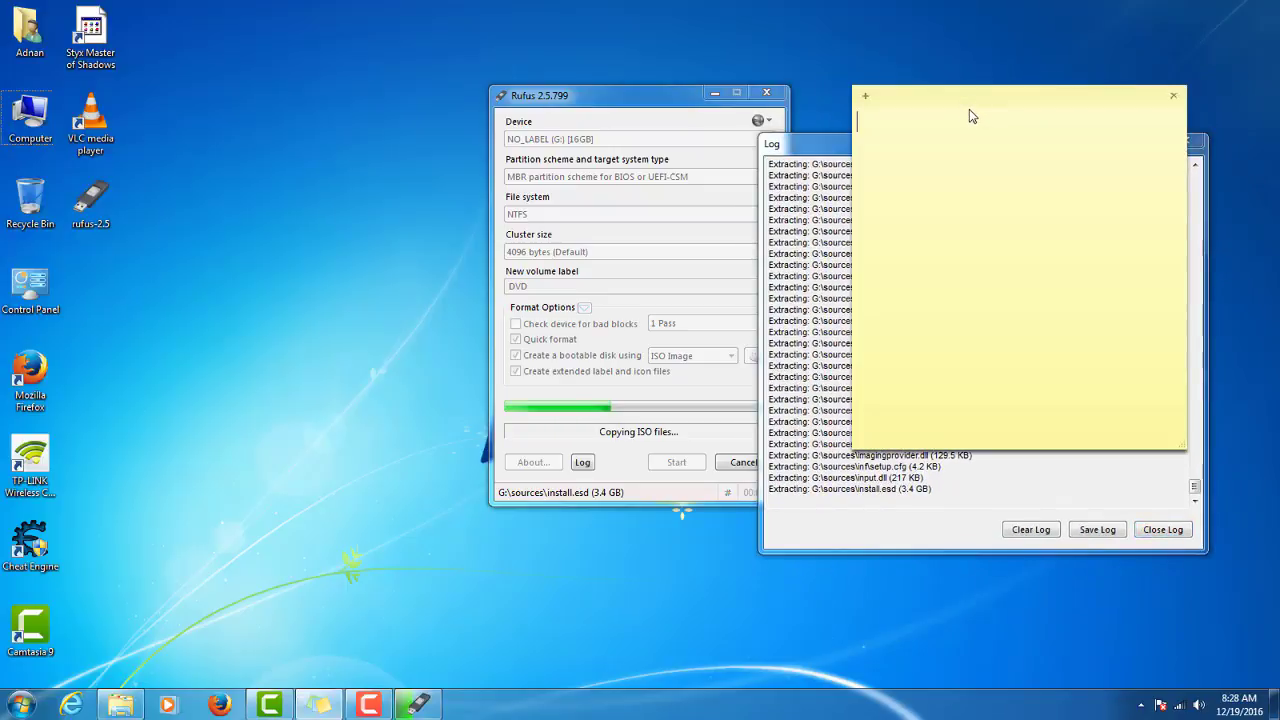
type("it can take up")
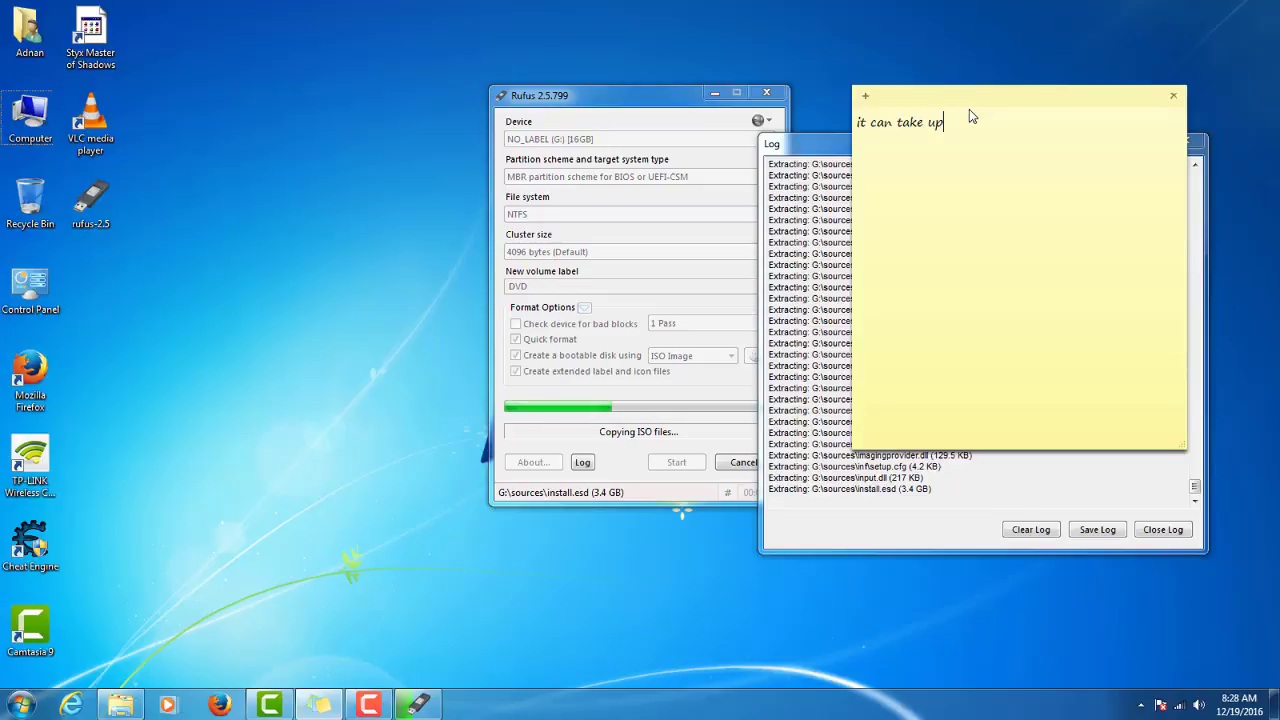
type("to 5")
type("-1hr")
key("Left")
key("Left")
key("Left")
key("Left")
type("min")
key("End")
type(".")
key("Return")
type("depending to u")
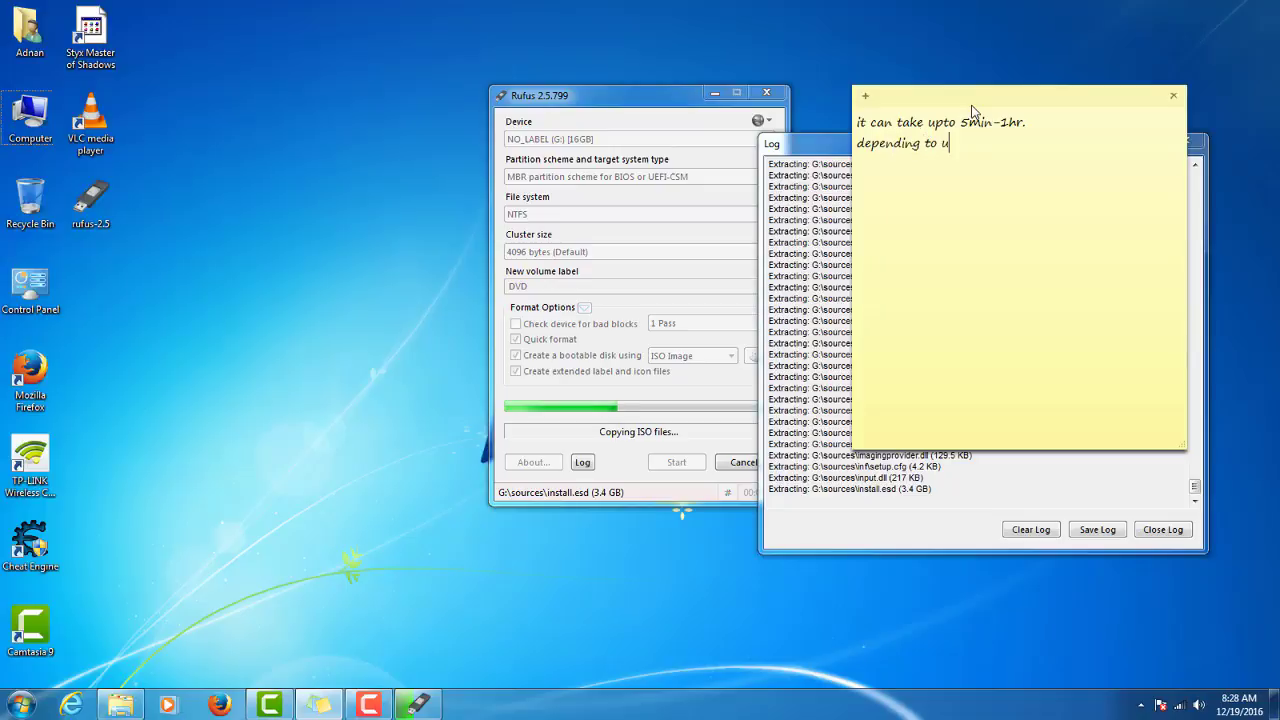
type("r specification")
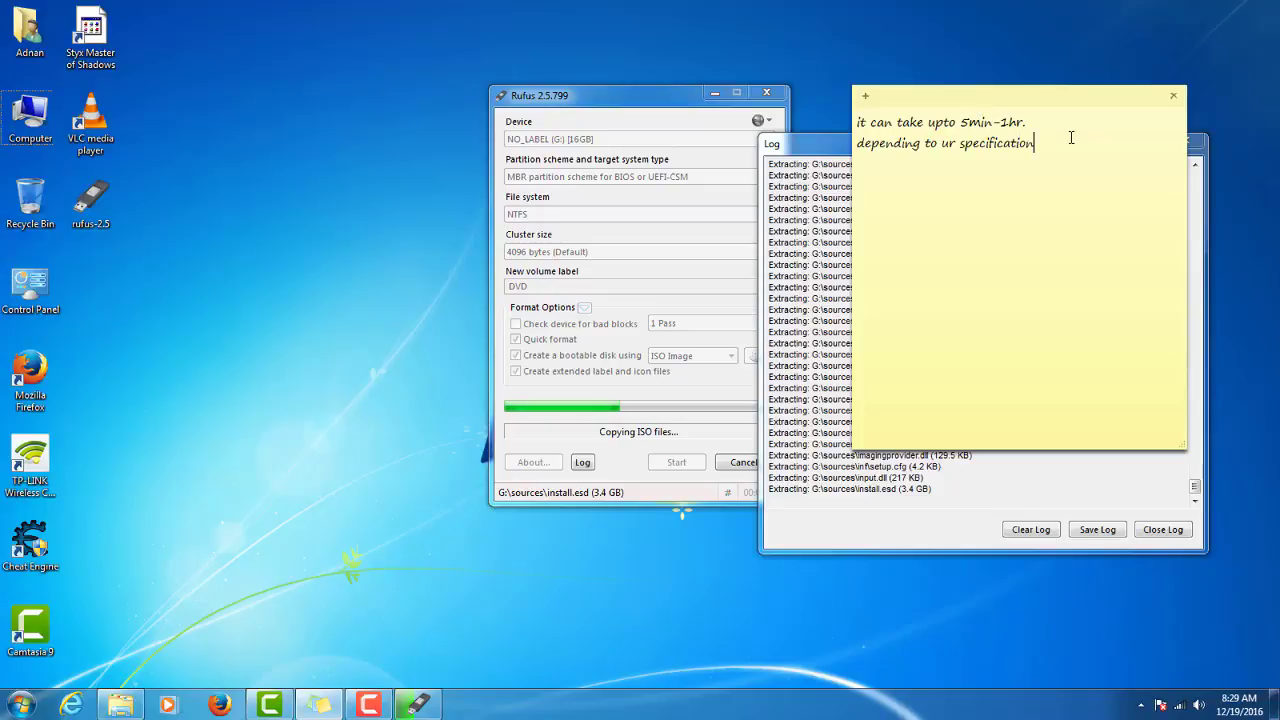
Step: Erase the two lines about the duration from the sticky note
key("BackSpace")
key("BackSpace")
key("BackSpace")
key("BackSpace")
key("BackSpace")
key("BackSpace")
key("BackSpace")
key("BackSpace")
key("BackSpace")
key("BackSpace")
key("BackSpace")
key("BackSpace")
key("BackSpace")
key("ctrl+a")
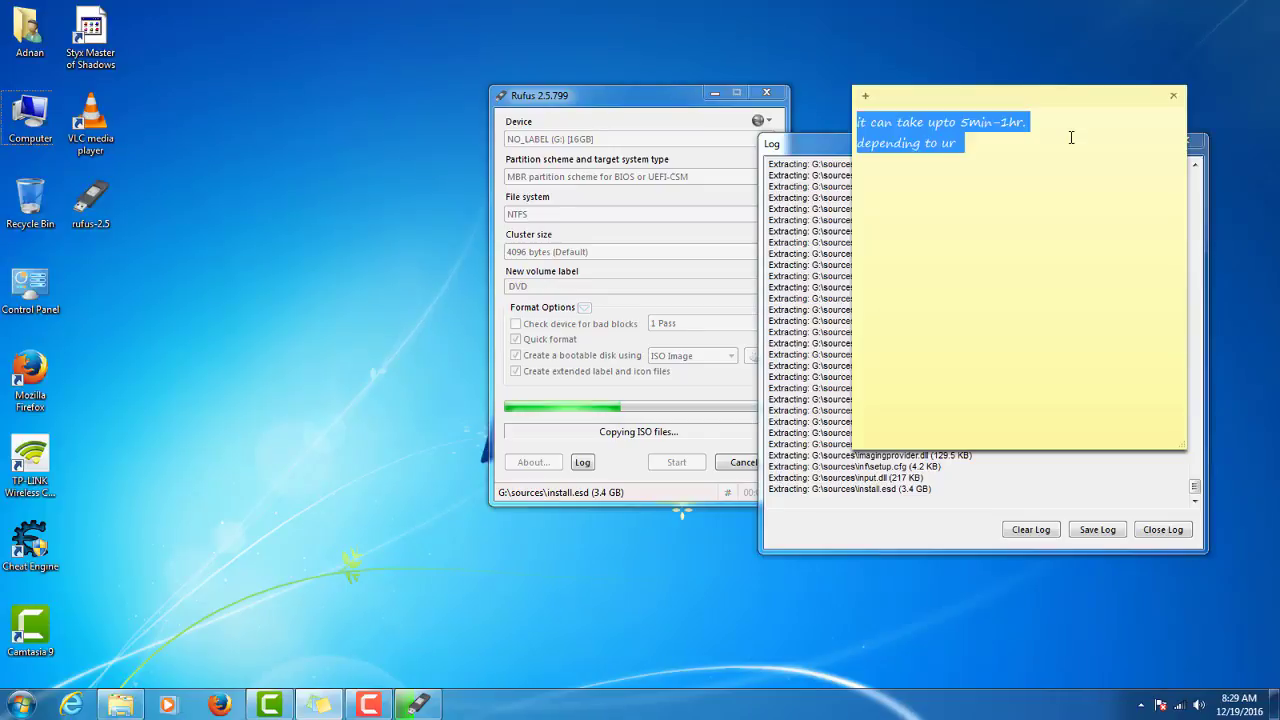
key("BackSpace")
Step: Write "now its done lets check it" in the sticky note, and clear the note again
left_click(1203, 260)
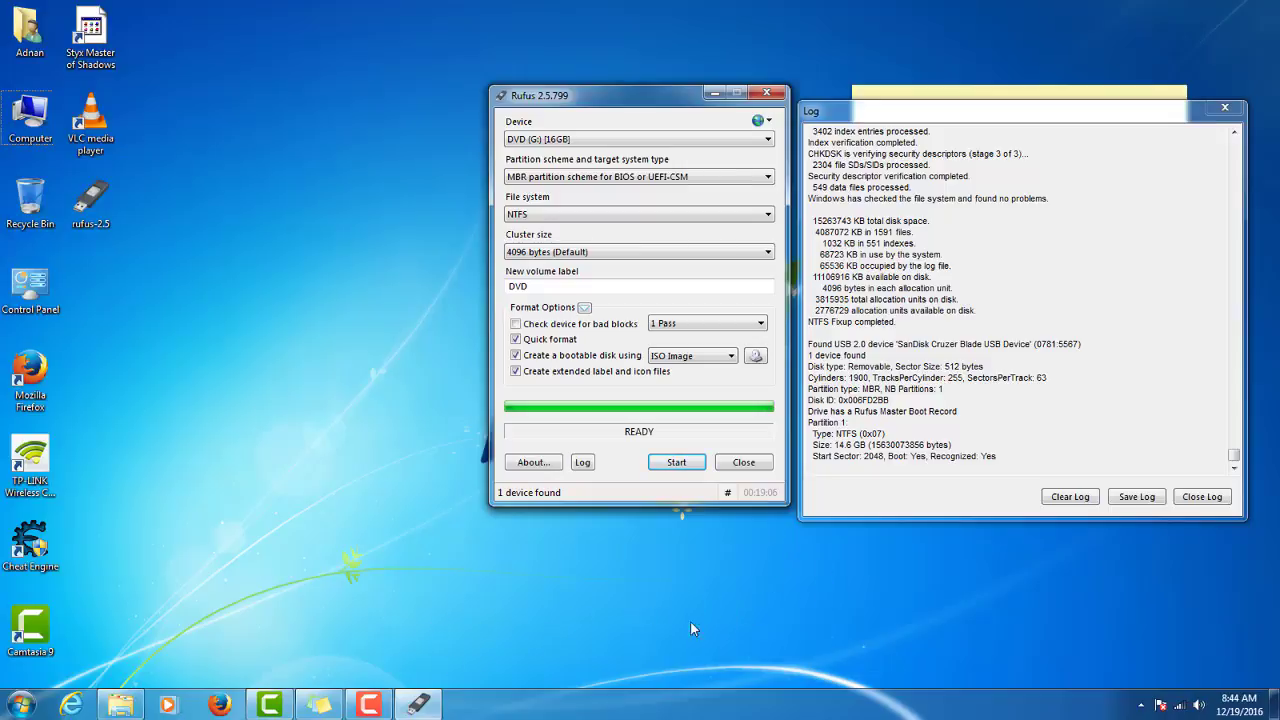
left_click(1057, 95)
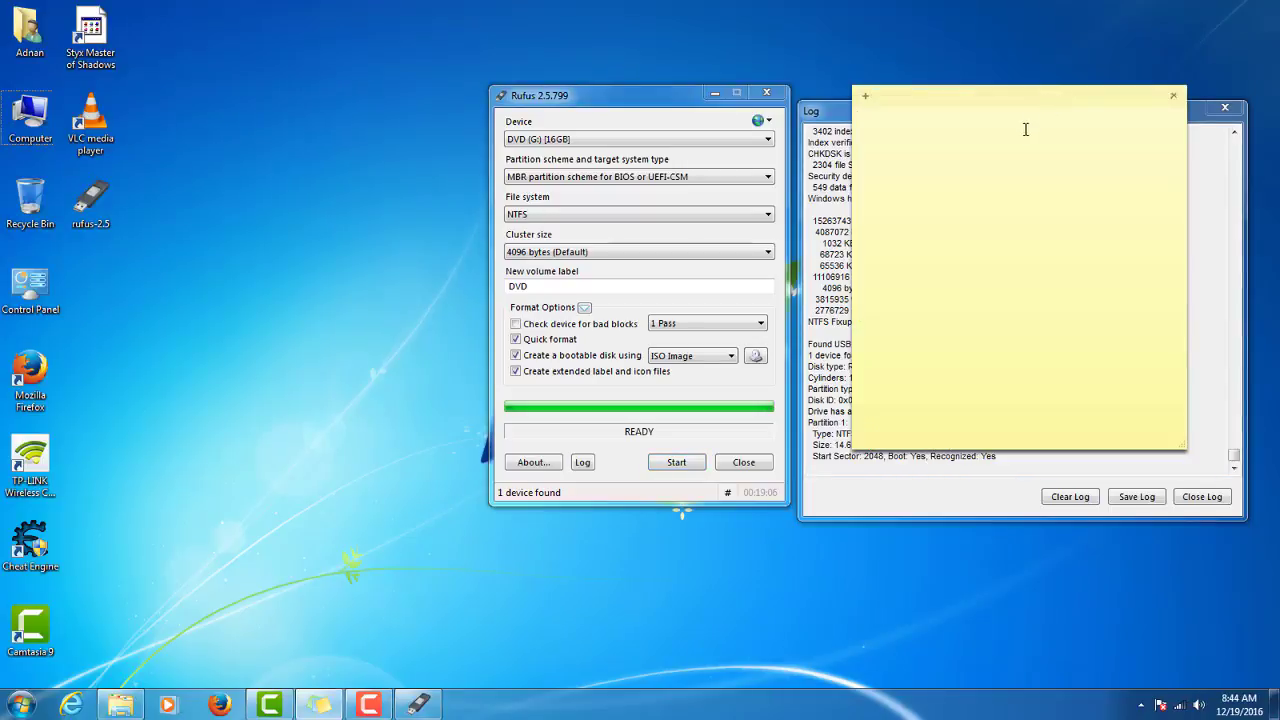
type("now its done lets check it")
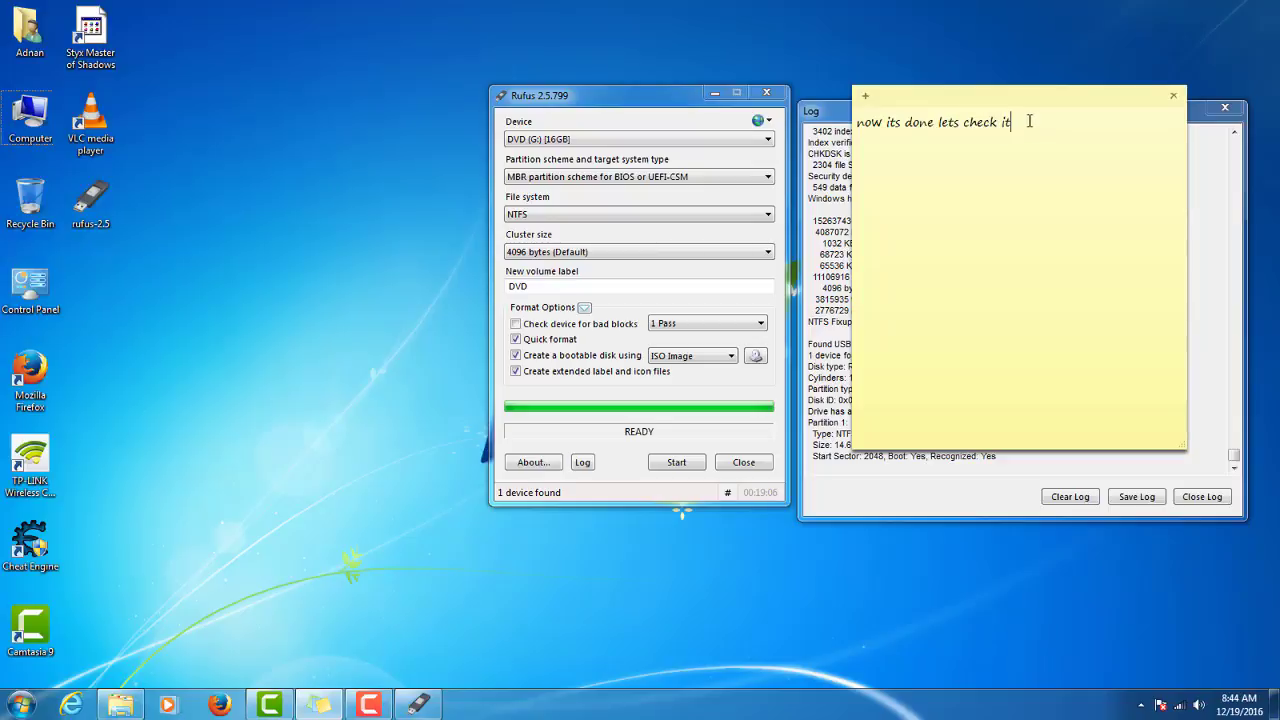
key("ctrl+a")
key("BackSpace")
Step: Open the Computer window and select the DVD (G:) pendrive to check it
double_click(32, 120)
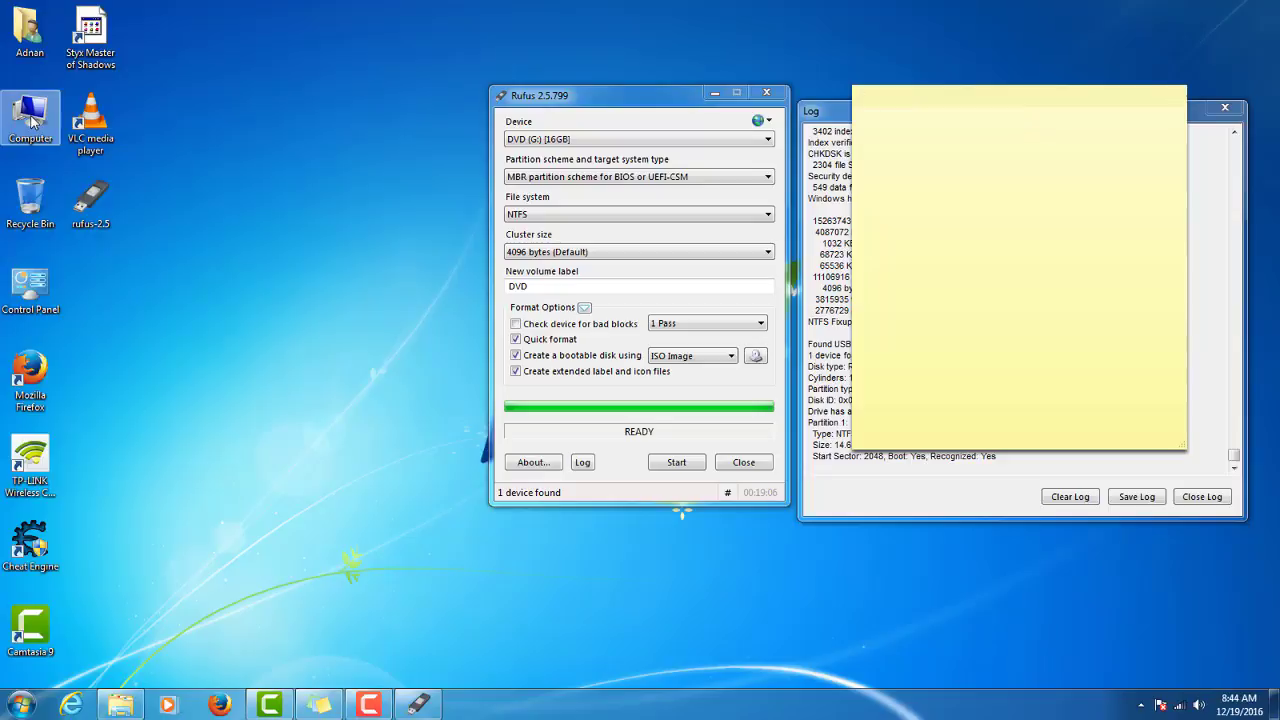
right_click(676, 478)
left_click(740, 533)
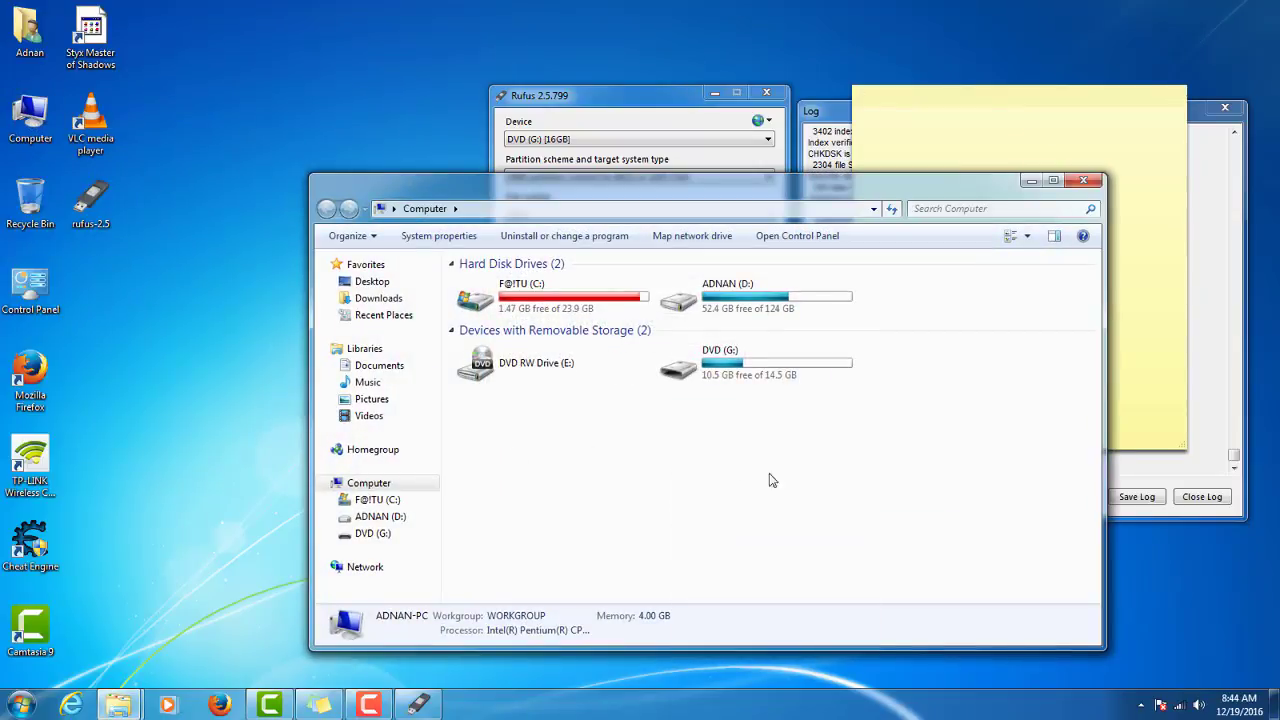
right_click(818, 360)
right_click(818, 360)
left_click(754, 362)
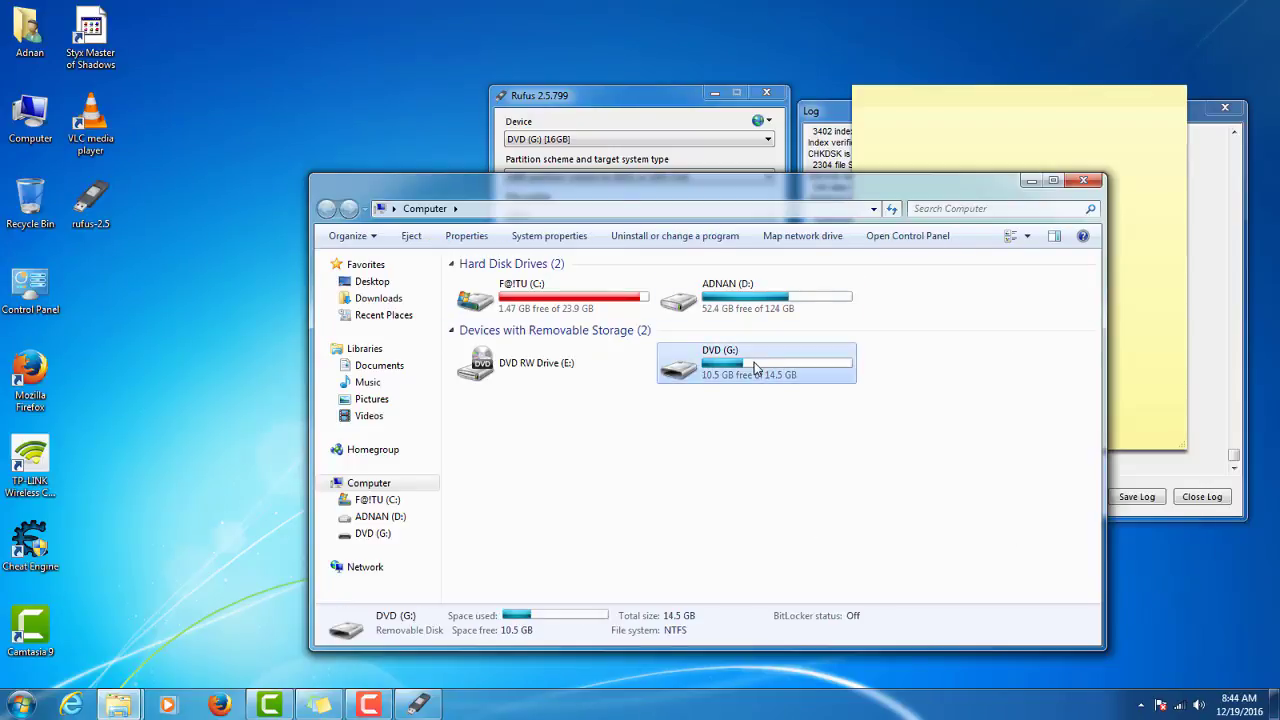
Step: Close Rufus and its log, safely eject the DVD (G:) pendrive, and dismiss the removal notice
right_click(754, 362)
left_click(808, 231)
left_click(735, 113)
left_click(766, 92)
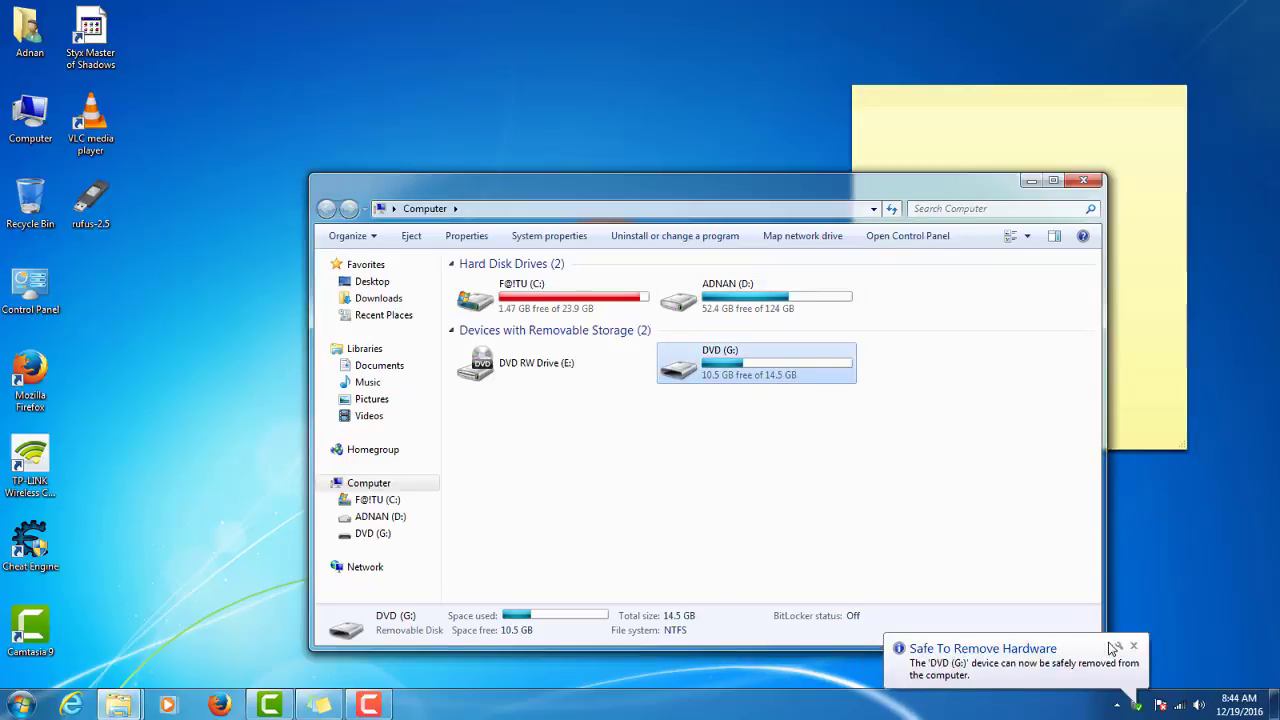
left_click(1133, 646)
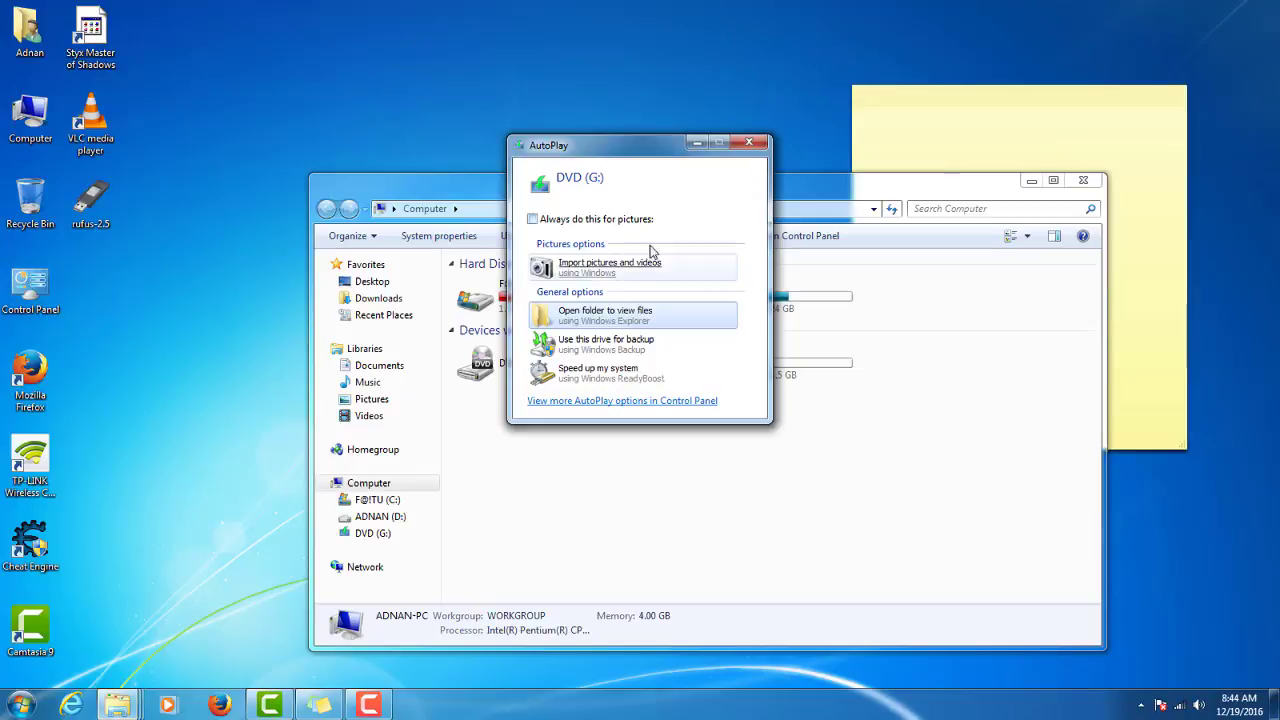
Step: Dismiss the AutoPlay window for the reconnected DVD (G:) drive and write "u can see its icon" in the sticky note
left_click(752, 145)
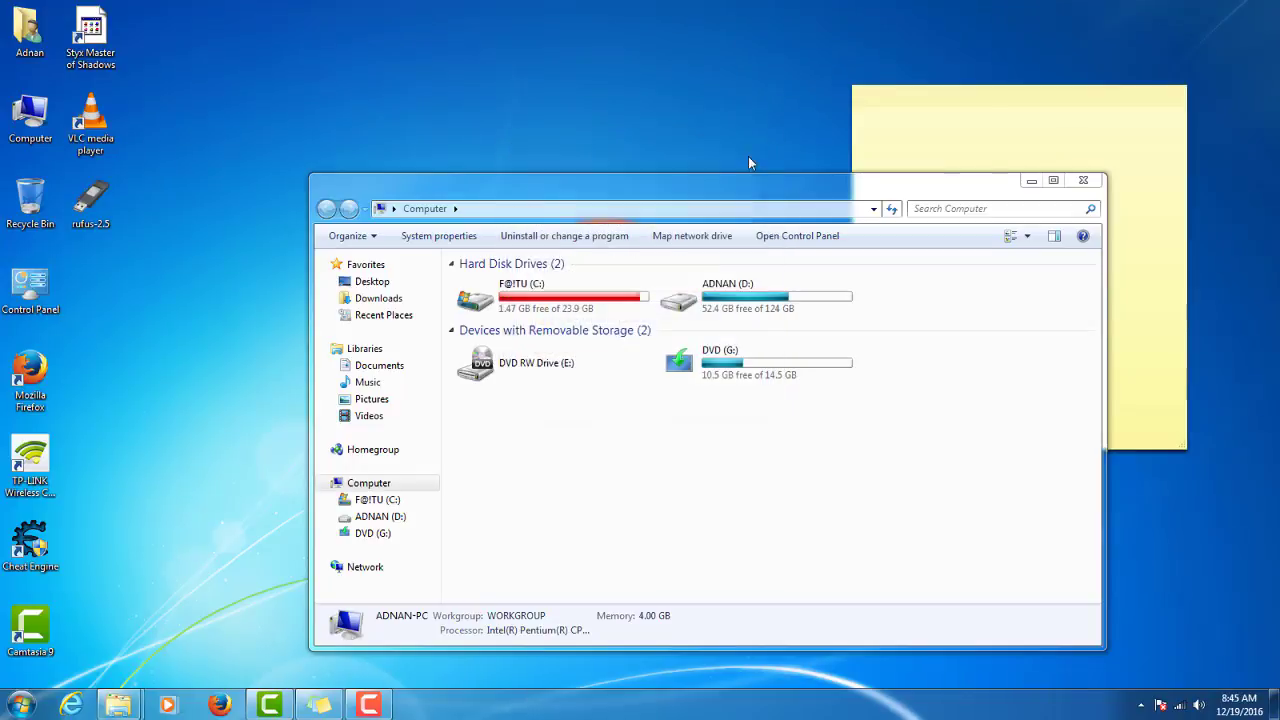
left_click_drag(800, 425, 710, 368)
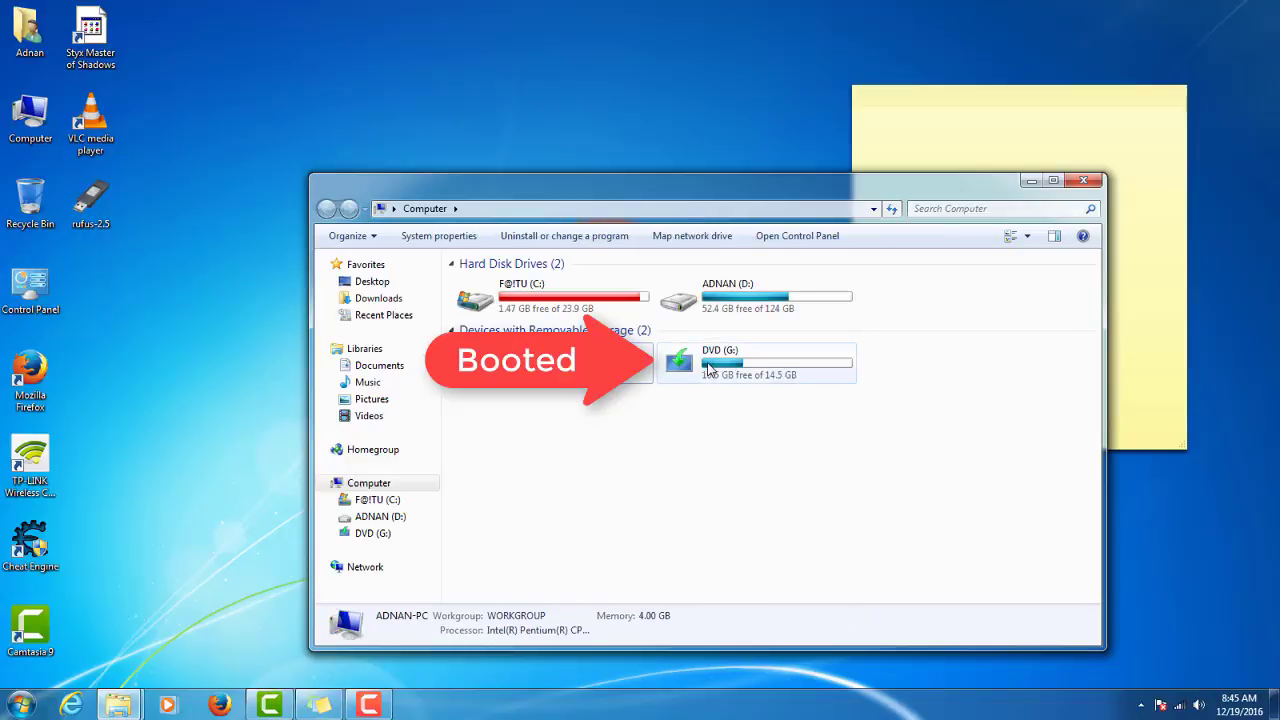
left_click(981, 116)
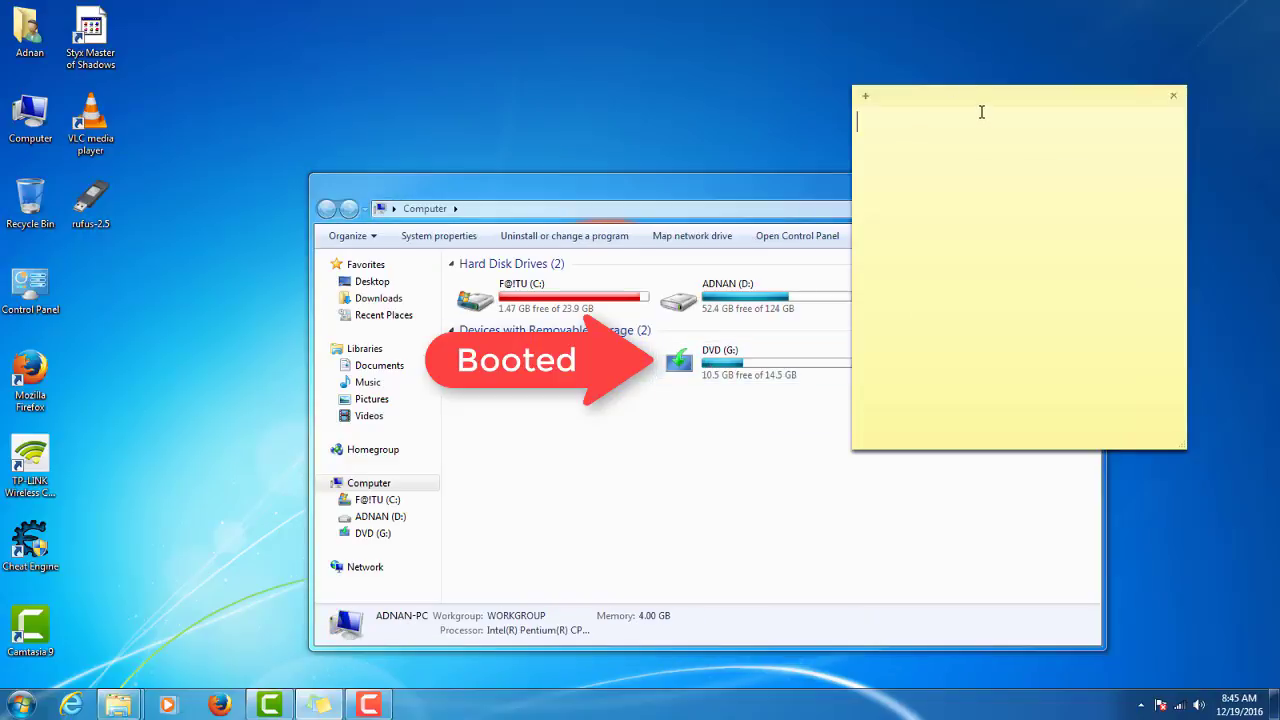
type("u can see")
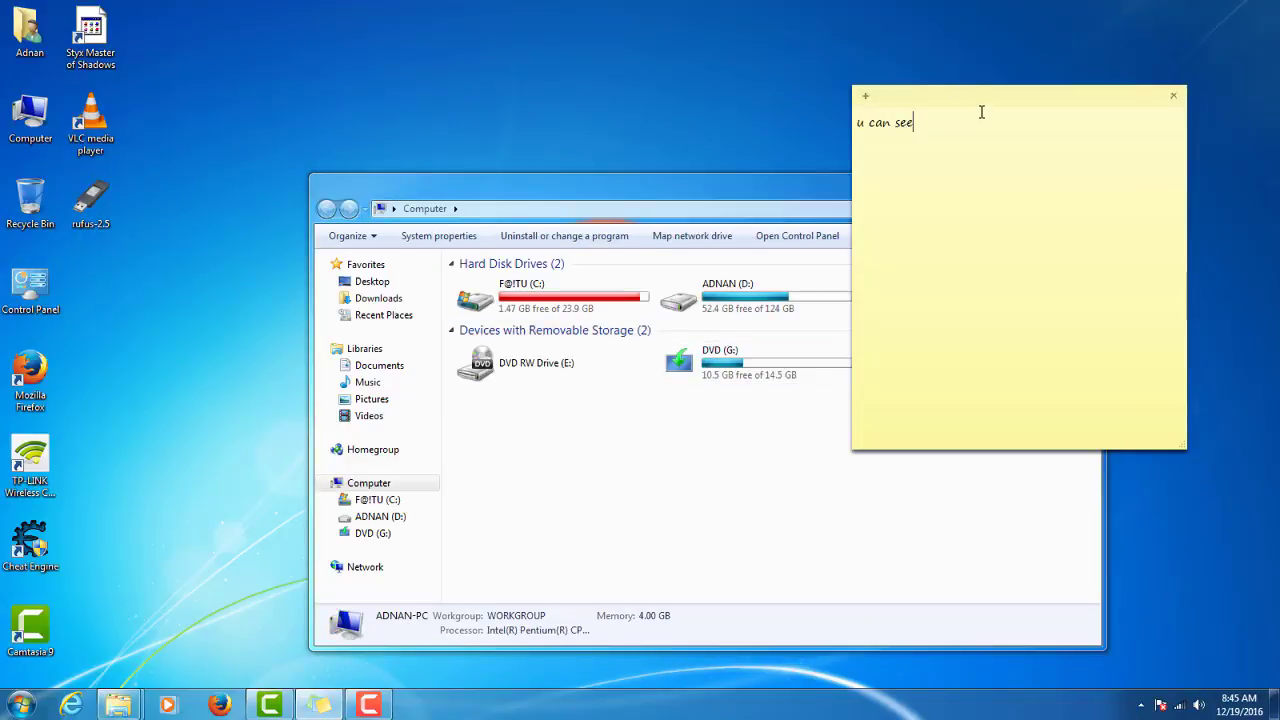
type(" its icon")
Step: Open the DVD (G:) drive to examine its boot files, return to Computer, and repeat the check once
double_click(786, 370)
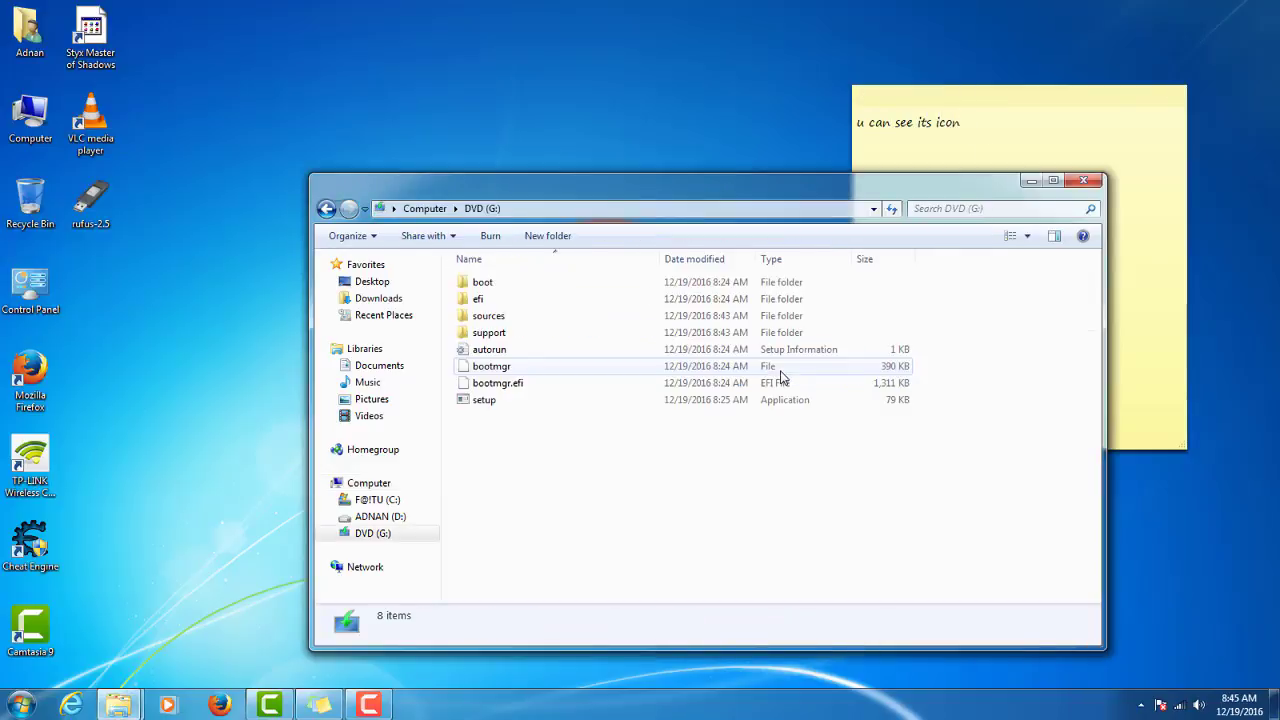
left_click(331, 211)
right_click(738, 352)
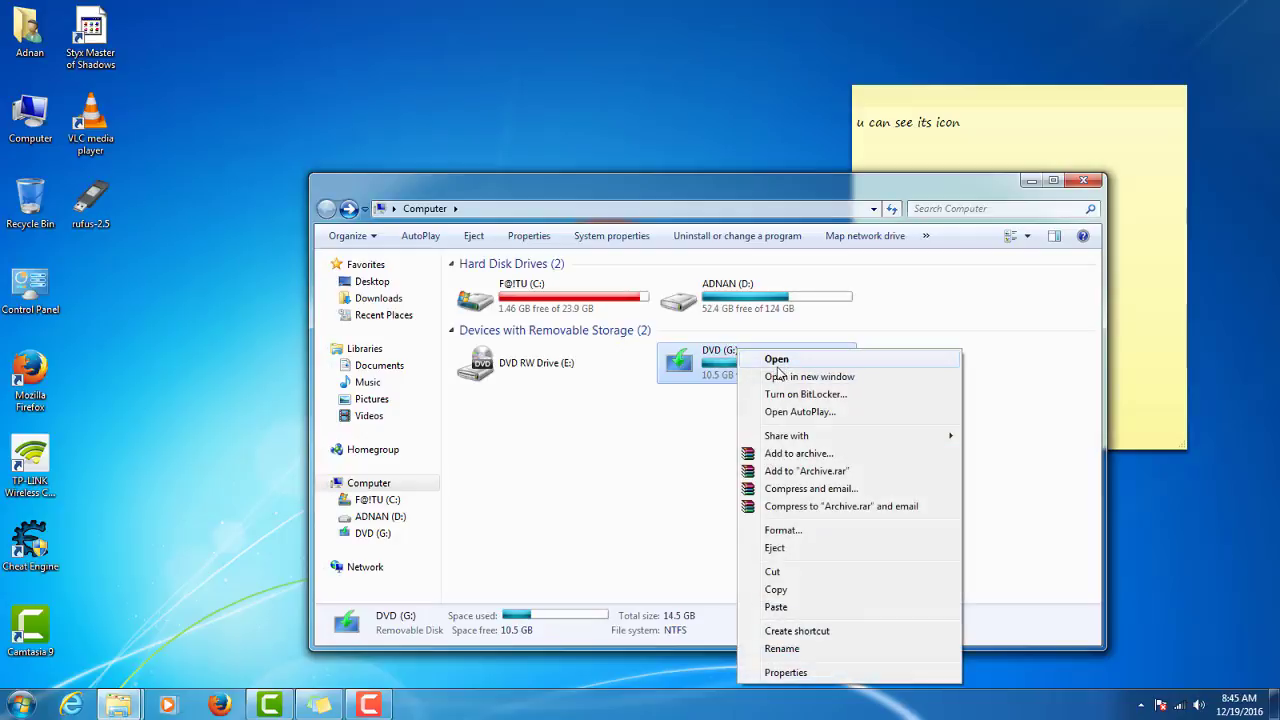
left_click(776, 360)
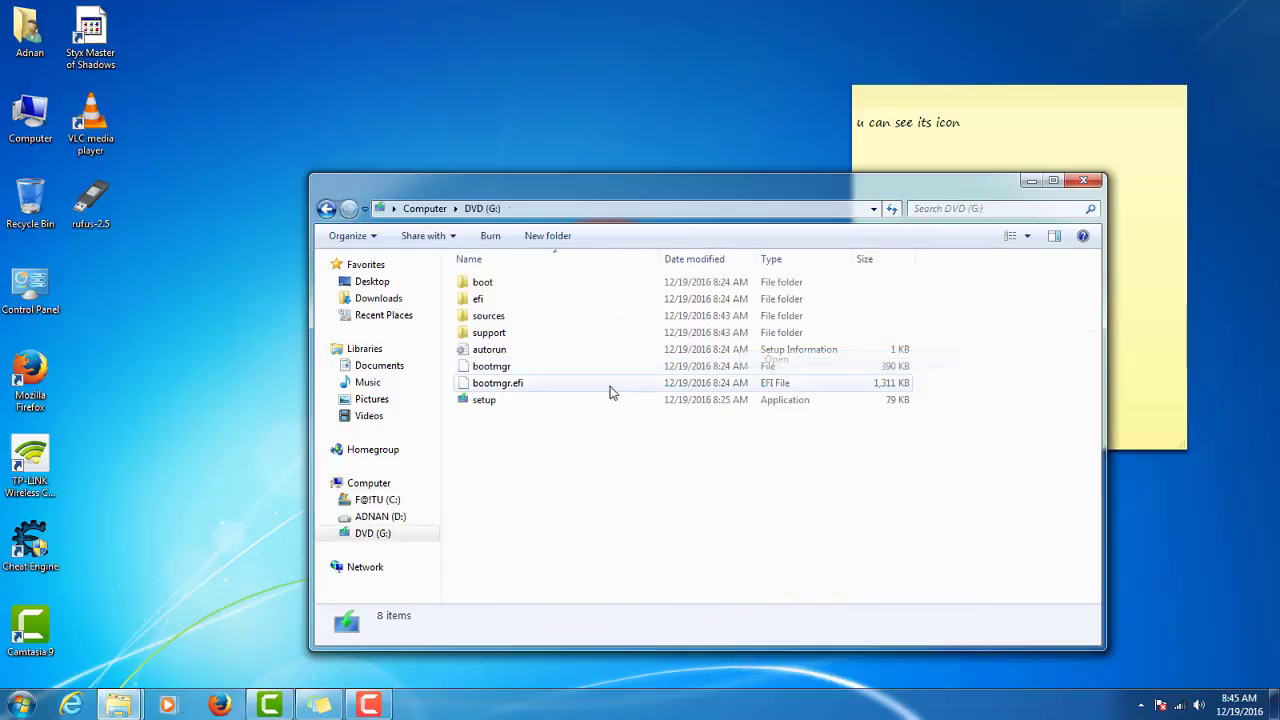
left_click(326, 208)
Step: Replace the sticky note text with "it can be only open when u boot ur pc"
left_click(1151, 259)
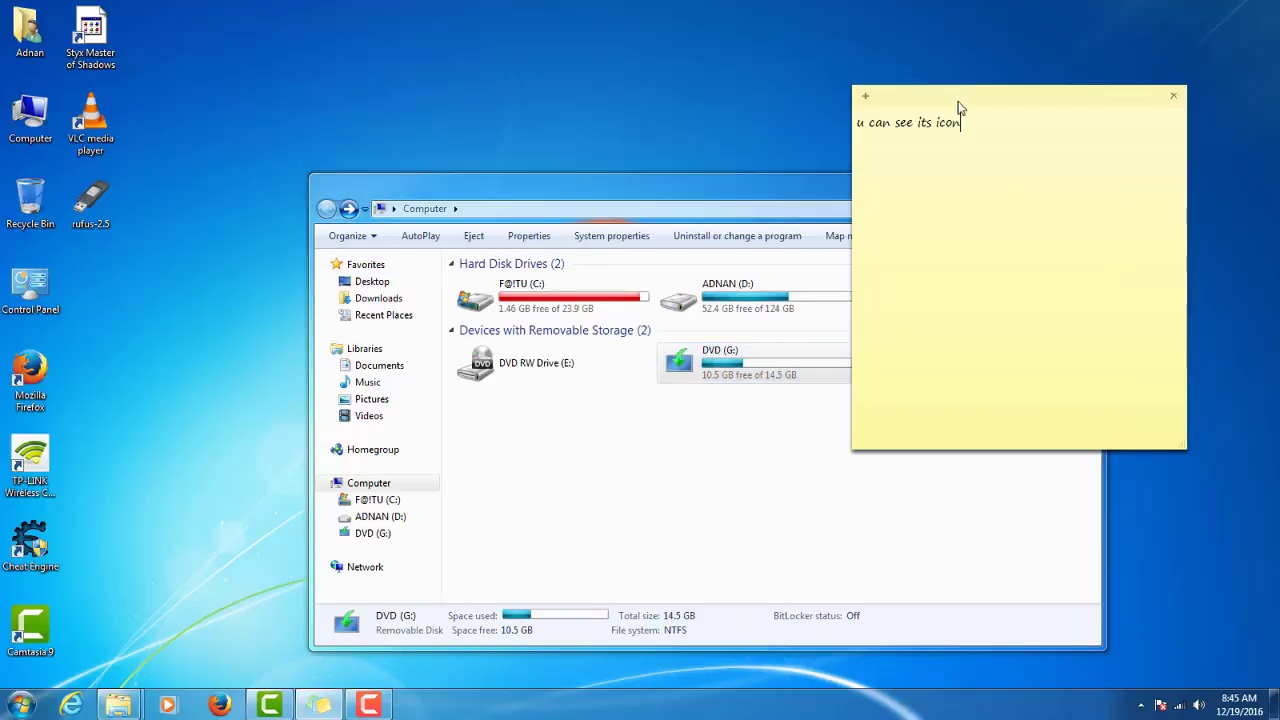
left_click_drag(960, 118, 449, 118)
type("it can be")
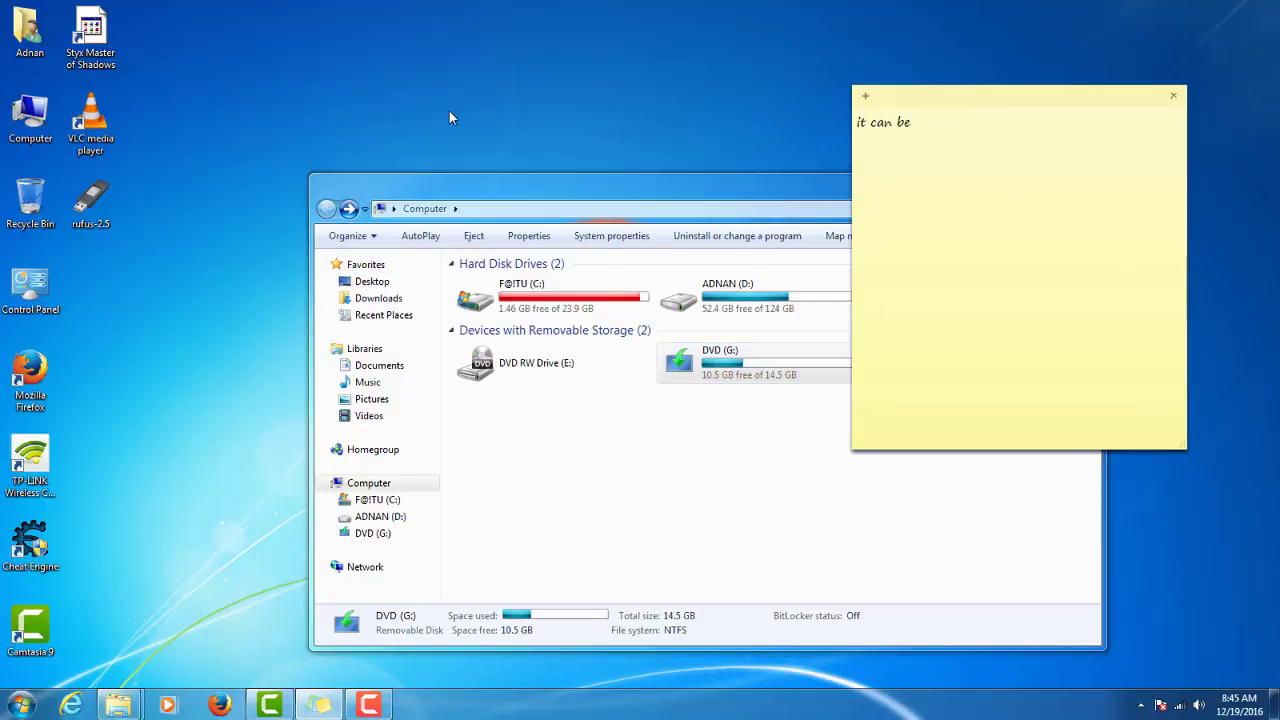
type(" only open when u boot ur pc")
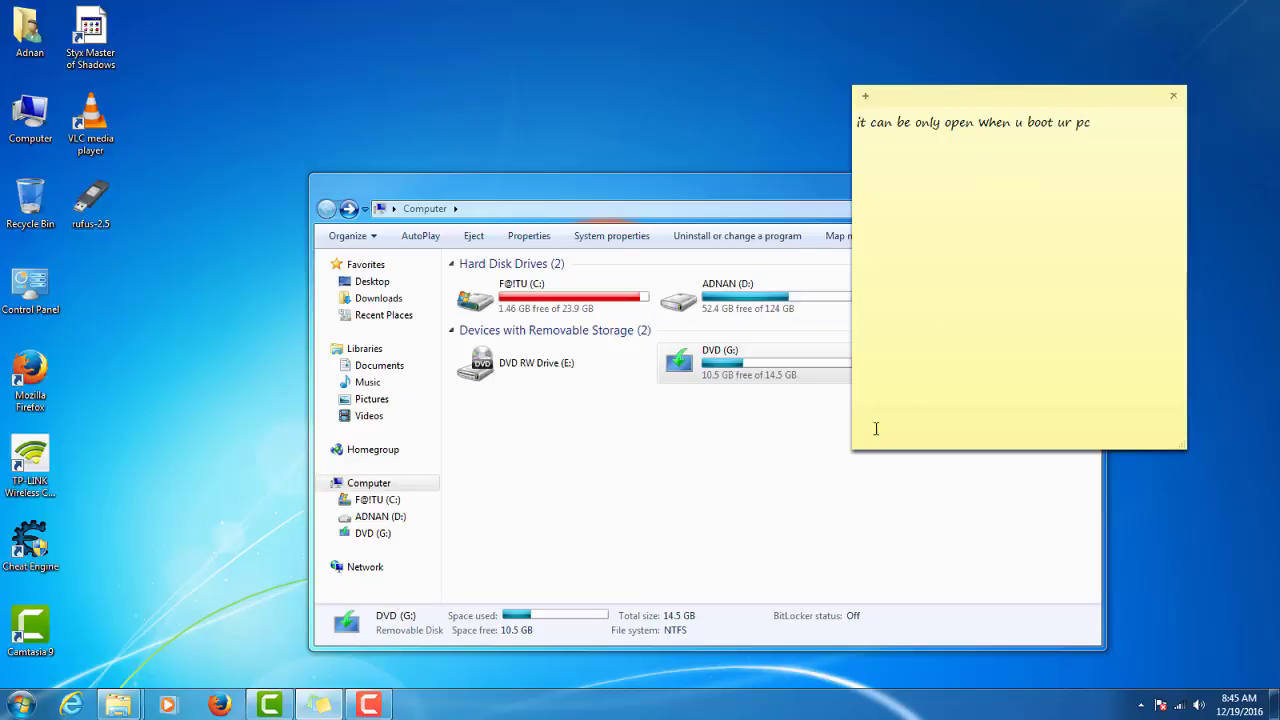
left_click_drag(823, 436, 670, 390)
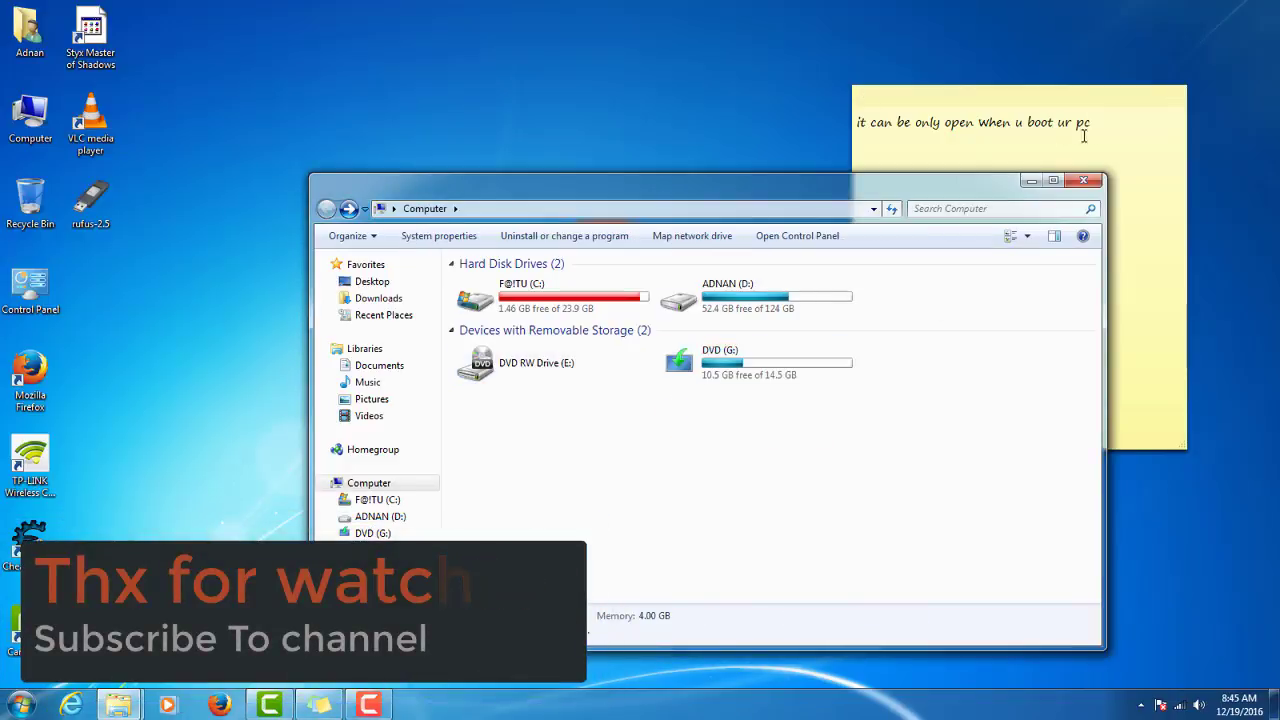
Step: Replace the sticky note text with "thx for Watching see u guyz in my next tut", and clear the note again
left_click(1083, 135)
left_click_drag(1090, 122, 805, 132)
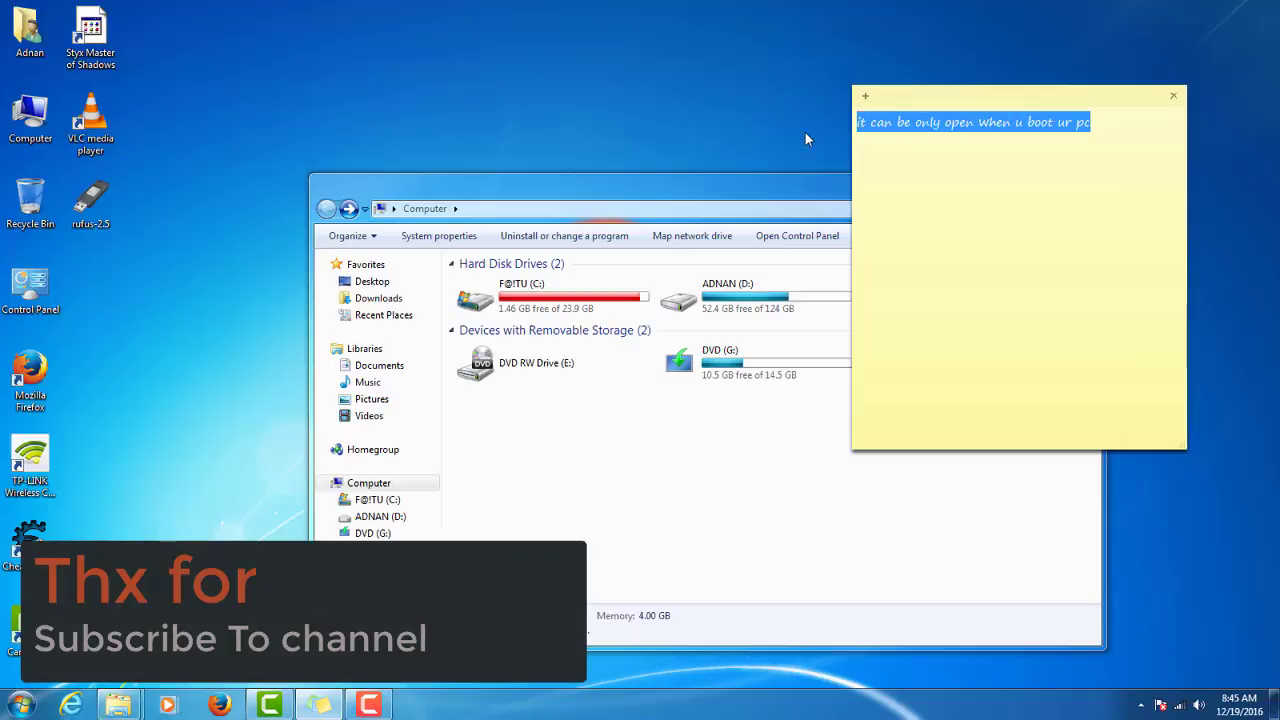
key("BackSpace")
type("thx fo")
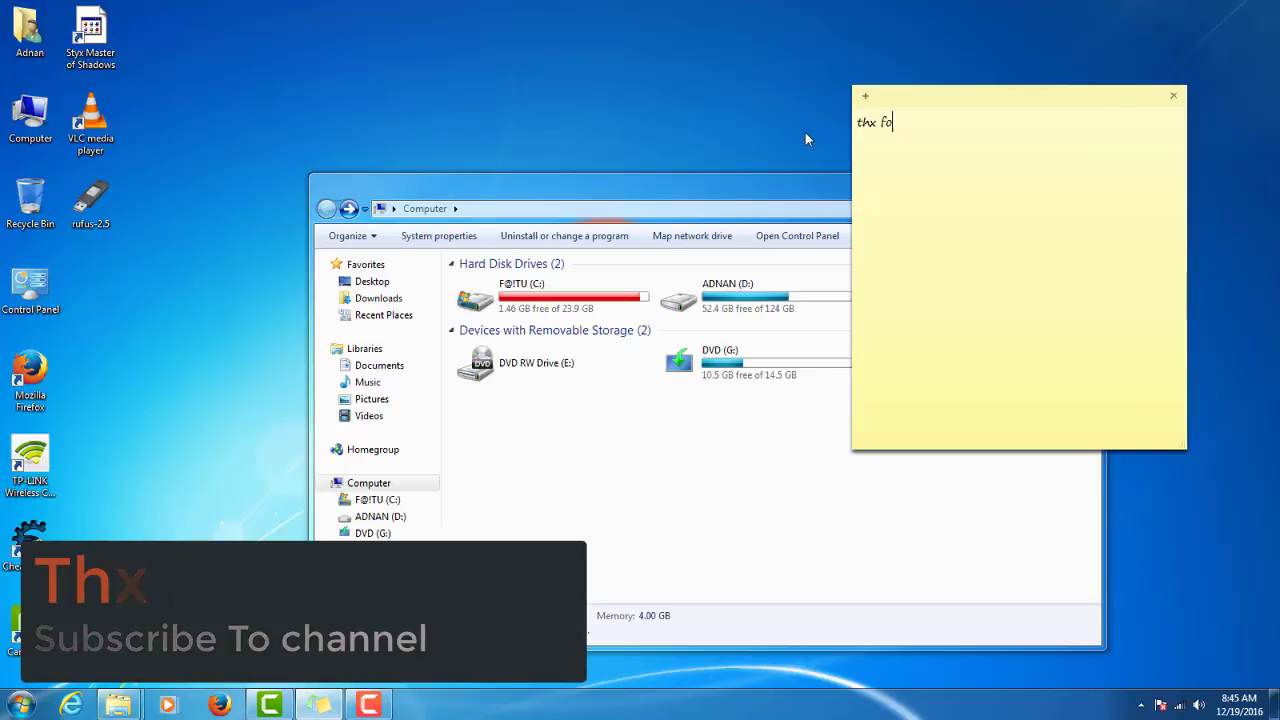
type("r Watching")
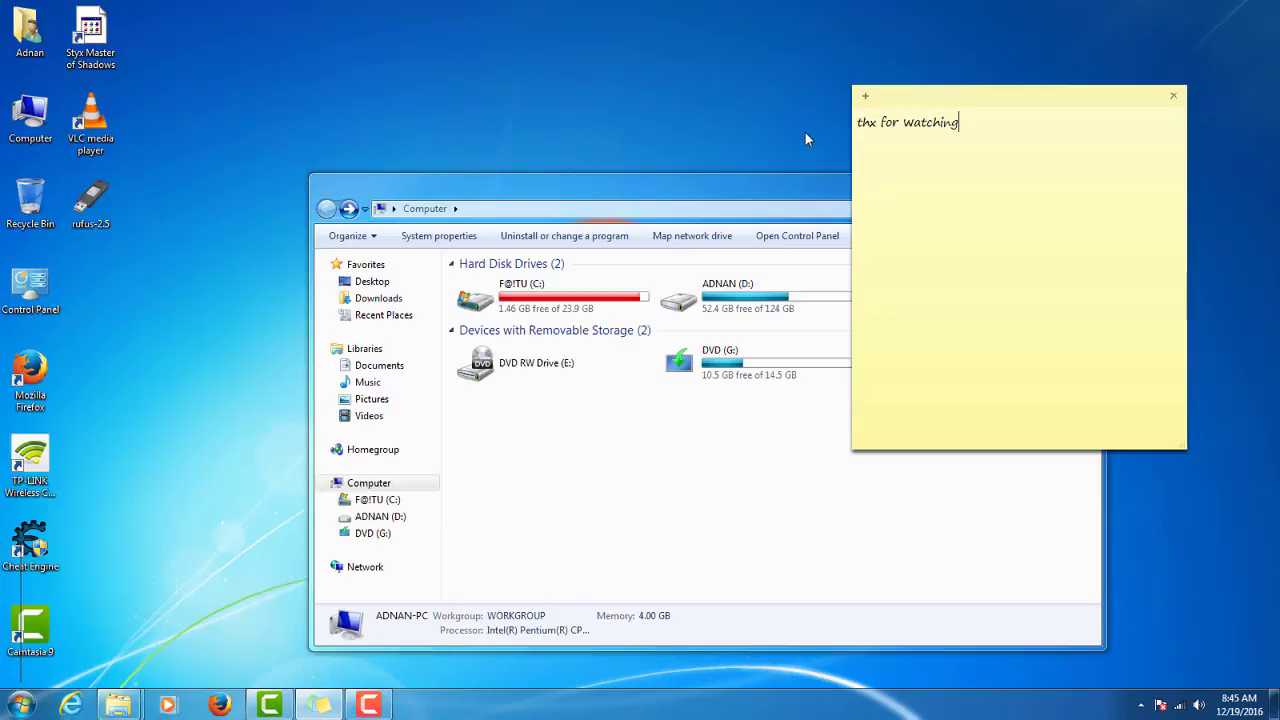
type(" see u guyz in my ne")
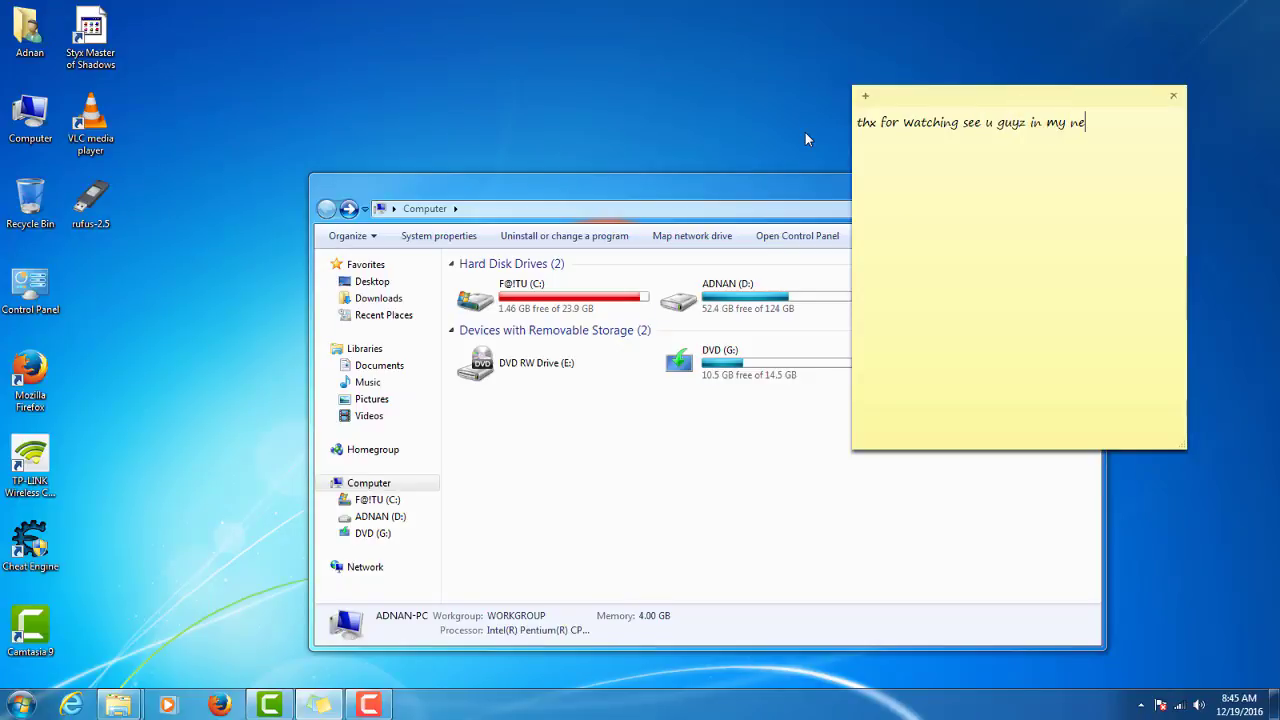
type("xt tut")
key("ctrl+a")
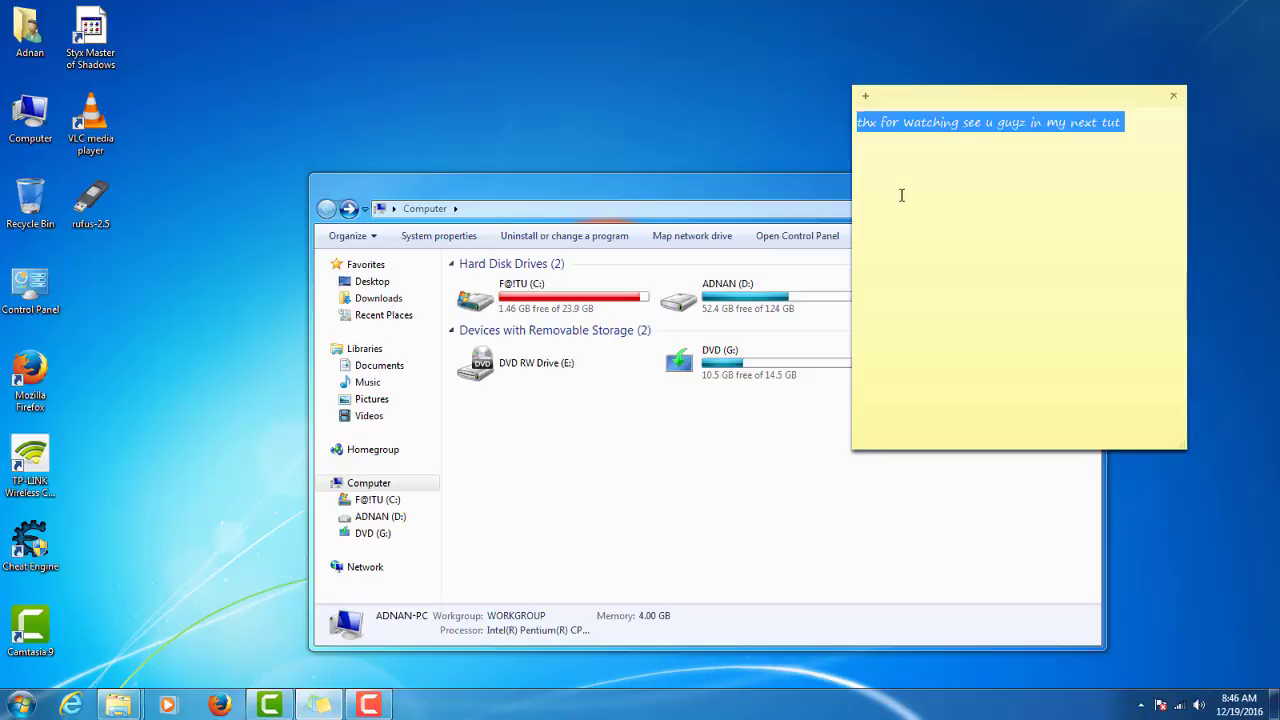
key("BackSpace")
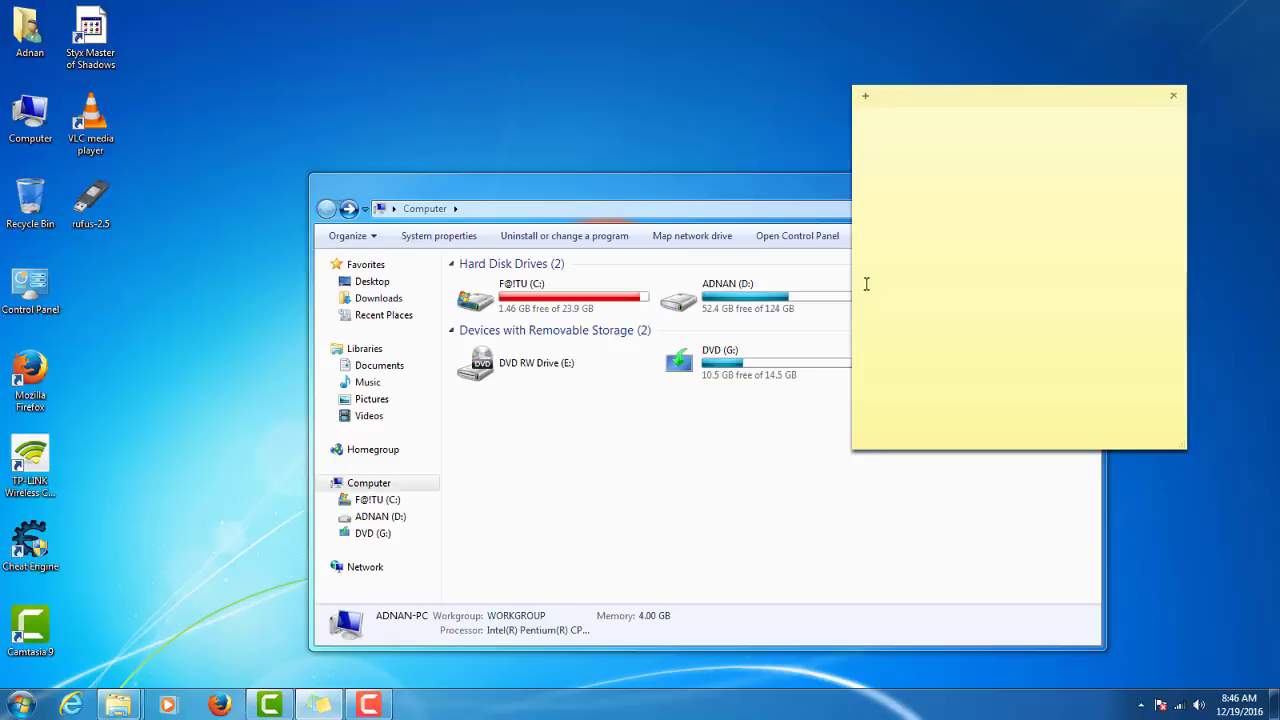